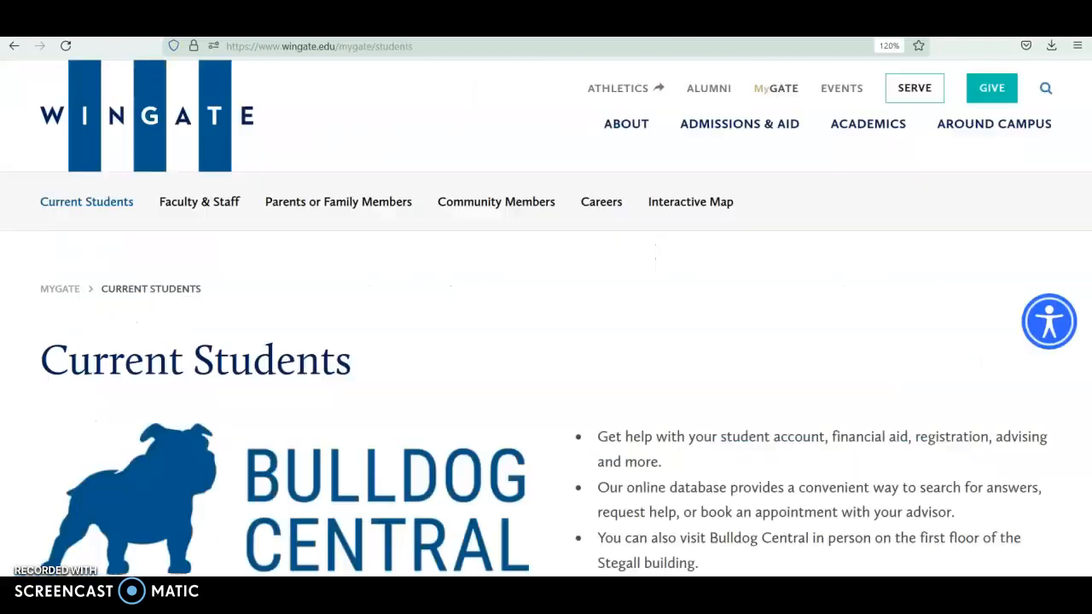
- Examine the tools, helpful resources and student services listed on the Wingate Current Students page
{"action": "left_click", "coordinate": [332, 48]}
{"action": "left_click", "coordinate": [483, 293]}
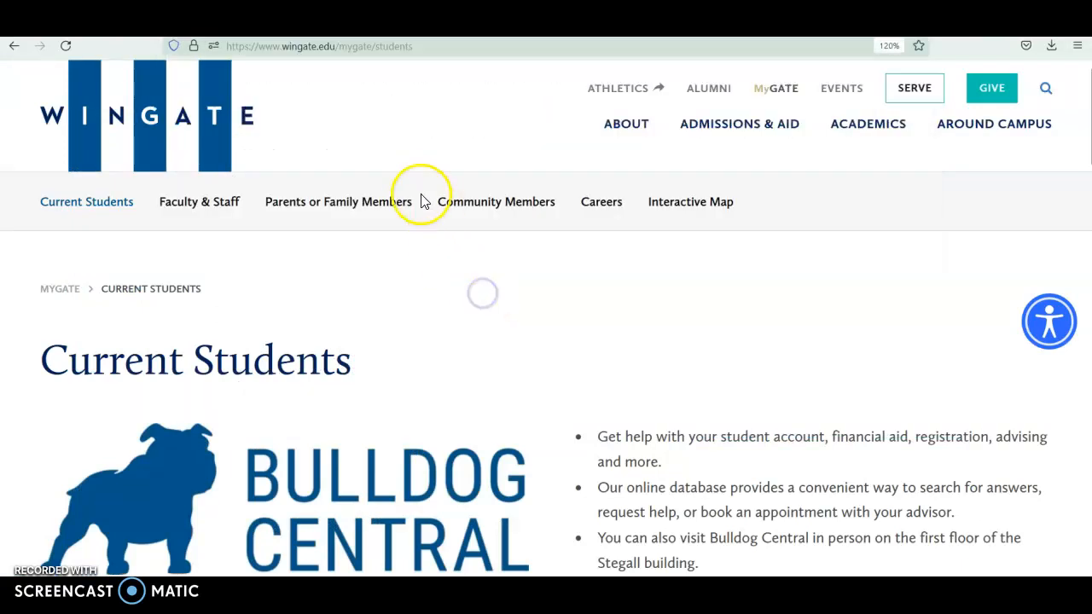
{"action": "scroll", "coordinate": [410, 179], "scroll_direction": "down", "scroll_amount": 6}
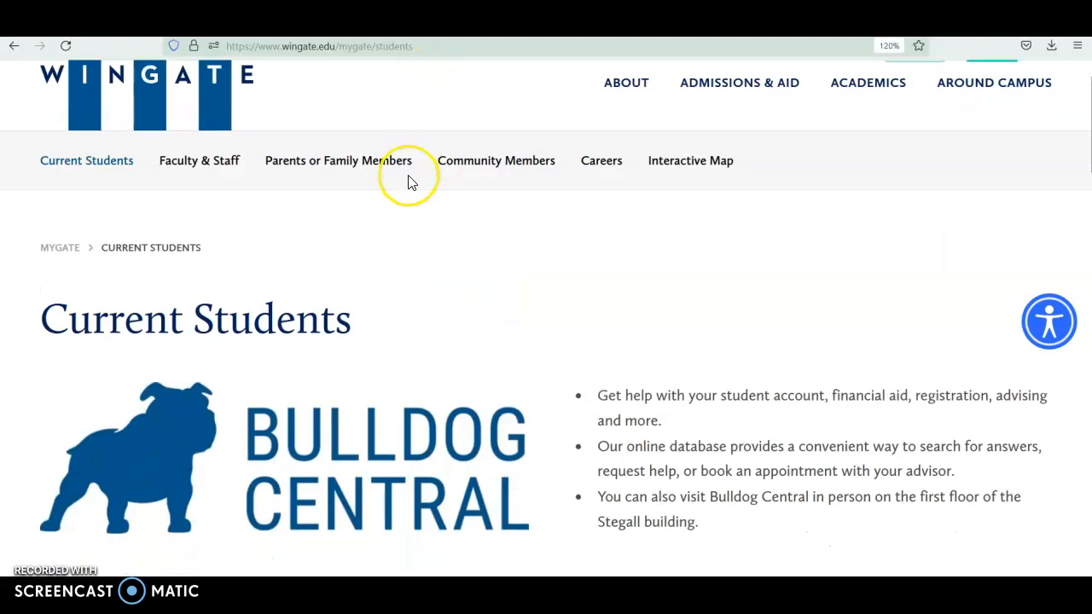
{"action": "scroll", "coordinate": [506, 273], "scroll_direction": "up", "scroll_amount": 2}
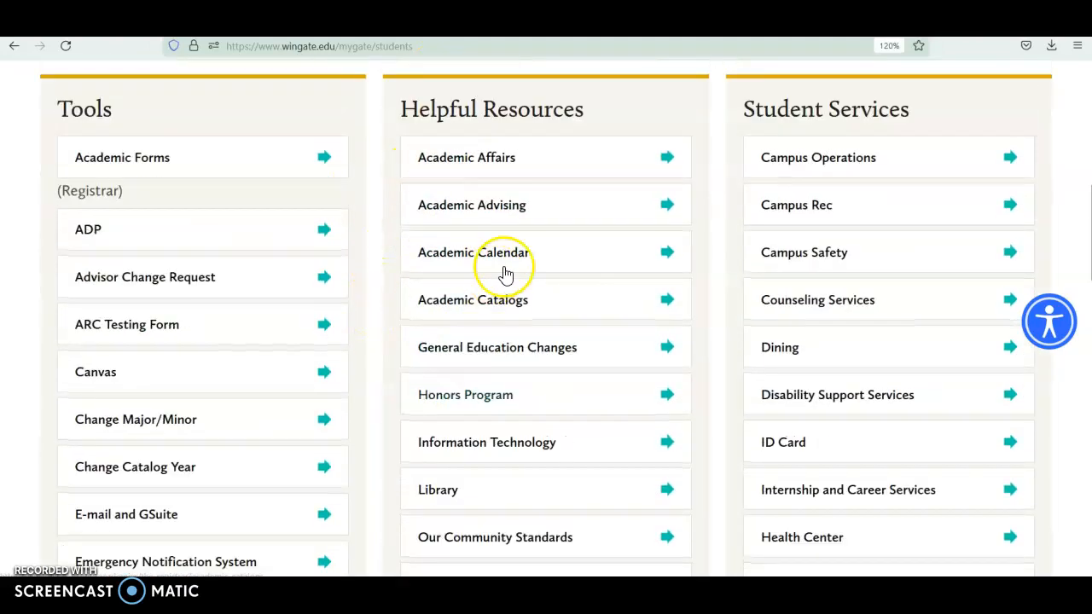
{"action": "scroll", "coordinate": [444, 375], "scroll_direction": "down", "scroll_amount": 4}
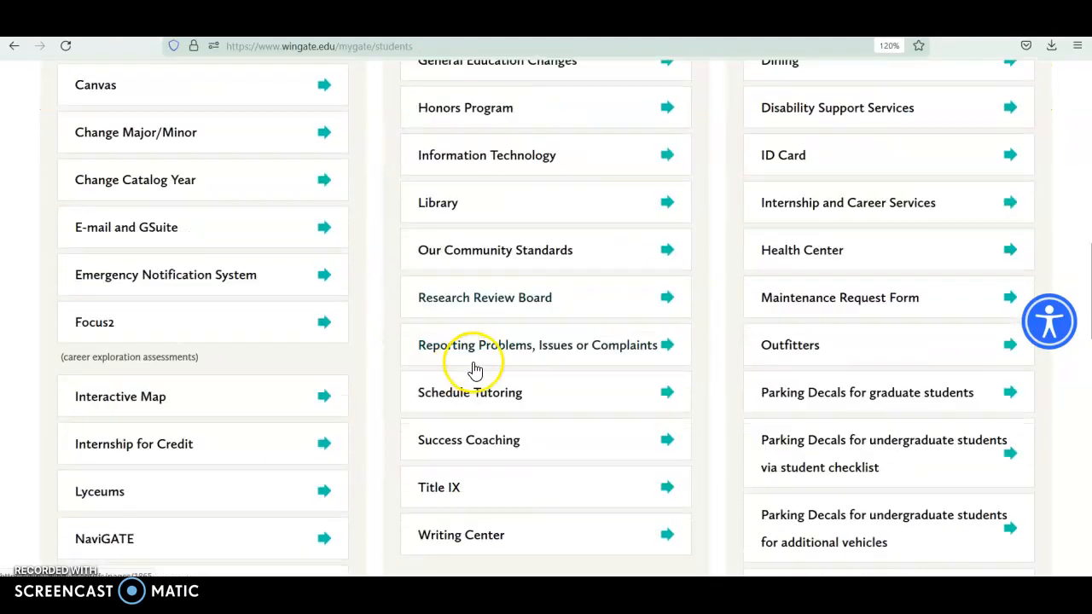
{"action": "scroll", "coordinate": [539, 350], "scroll_direction": "up", "scroll_amount": 5}
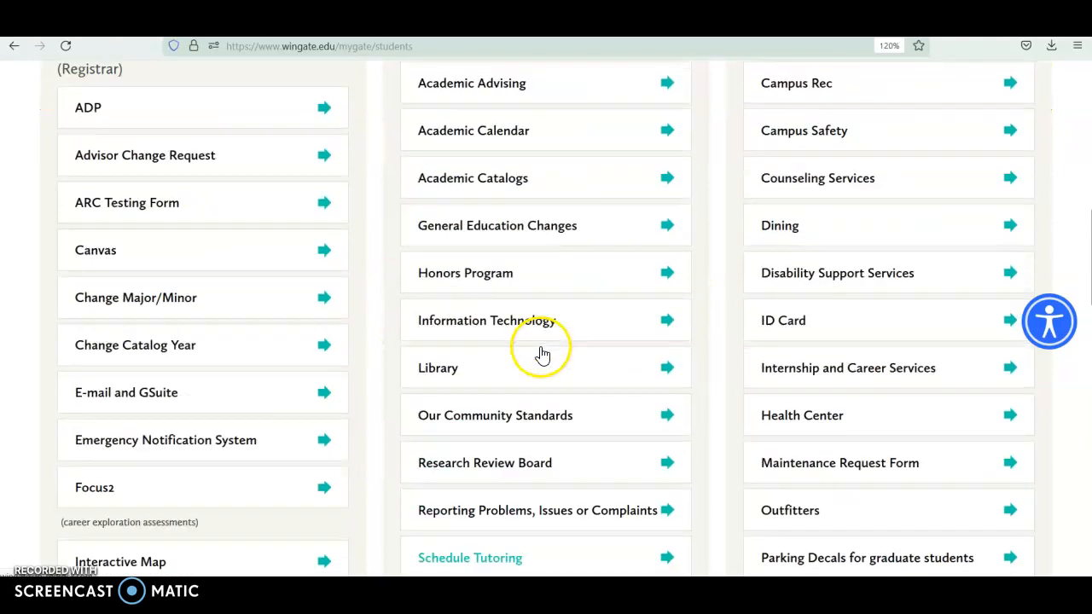
{"action": "scroll", "coordinate": [202, 263], "scroll_direction": "down", "scroll_amount": 2}
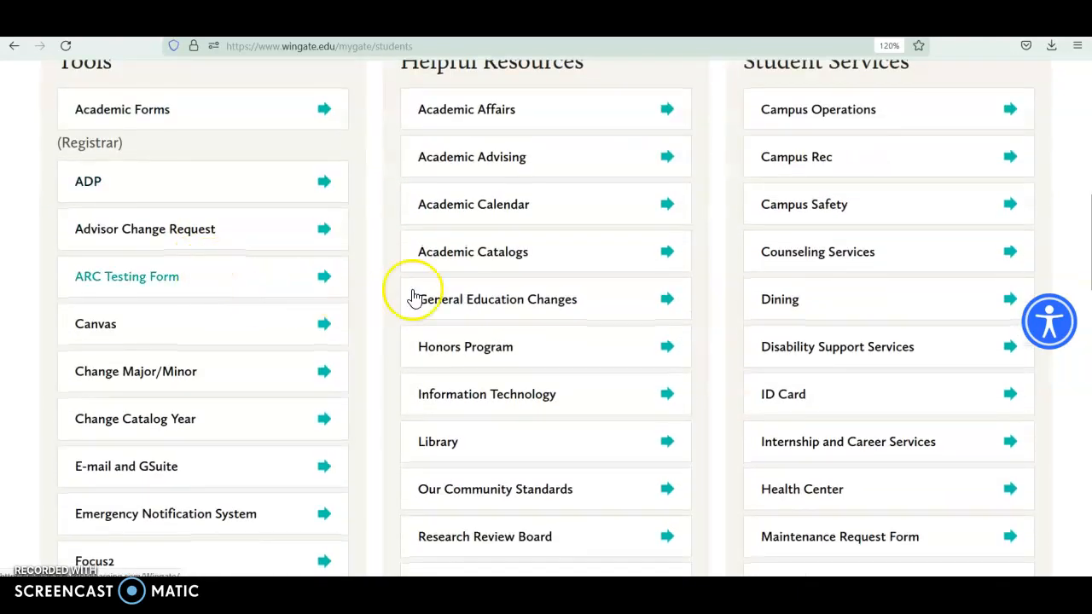
{"action": "scroll", "coordinate": [170, 196], "scroll_direction": "down", "scroll_amount": 2}
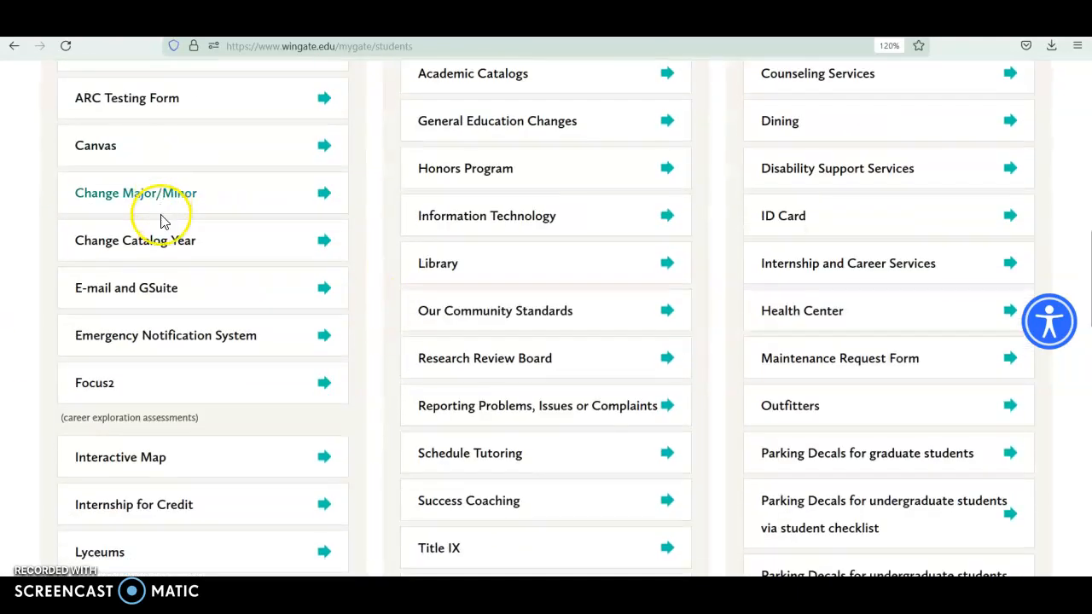
{"action": "scroll", "coordinate": [154, 401], "scroll_direction": "down", "scroll_amount": 4}
{"action": "scroll", "coordinate": [162, 443], "scroll_direction": "up", "scroll_amount": 2}
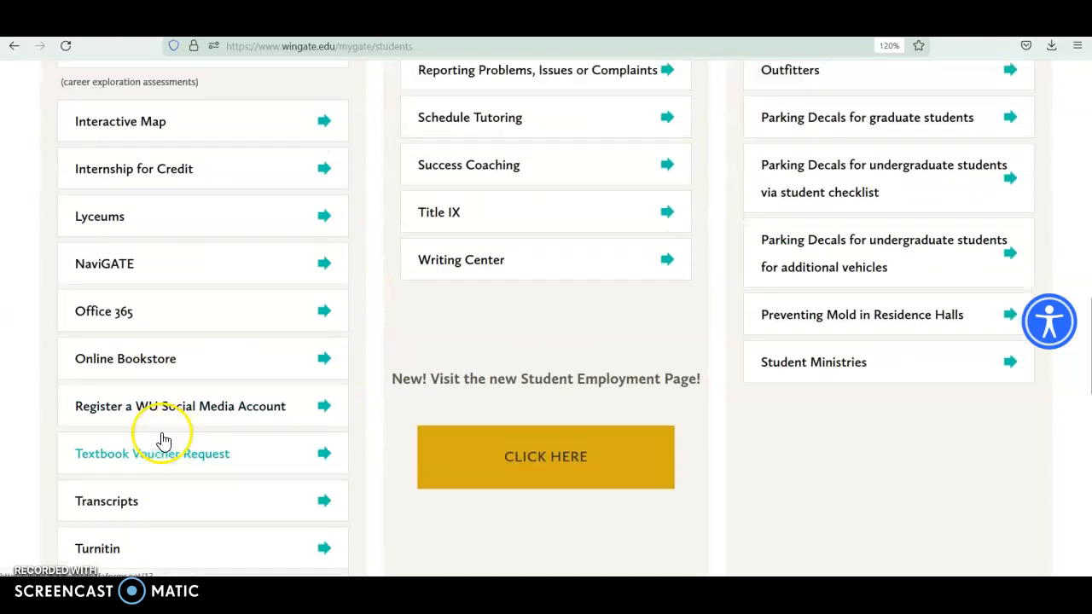
{"action": "scroll", "coordinate": [219, 383], "scroll_direction": "up", "scroll_amount": 2}
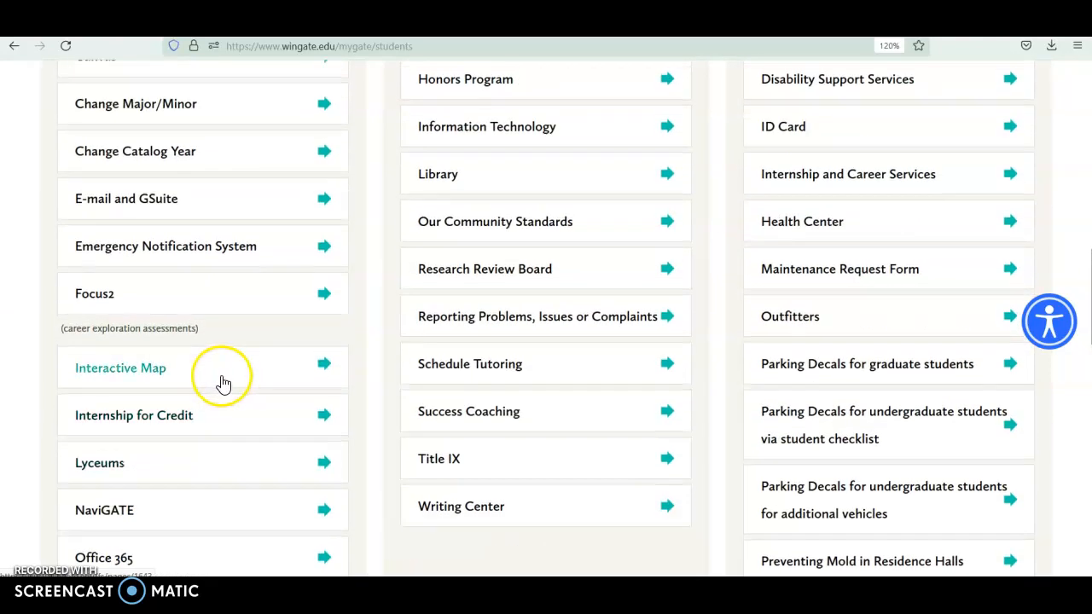
{"action": "scroll", "coordinate": [220, 383], "scroll_direction": "up", "scroll_amount": 2}
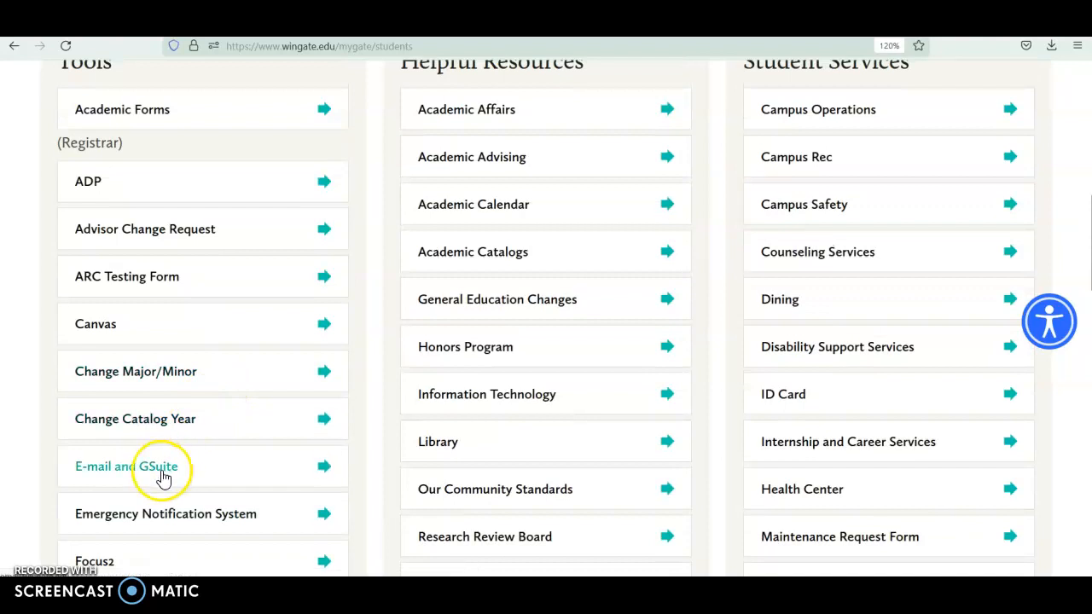
- Open Office 365 from the student tools on the Current Students page
{"action": "scroll", "coordinate": [198, 410], "scroll_direction": "down", "scroll_amount": 5}
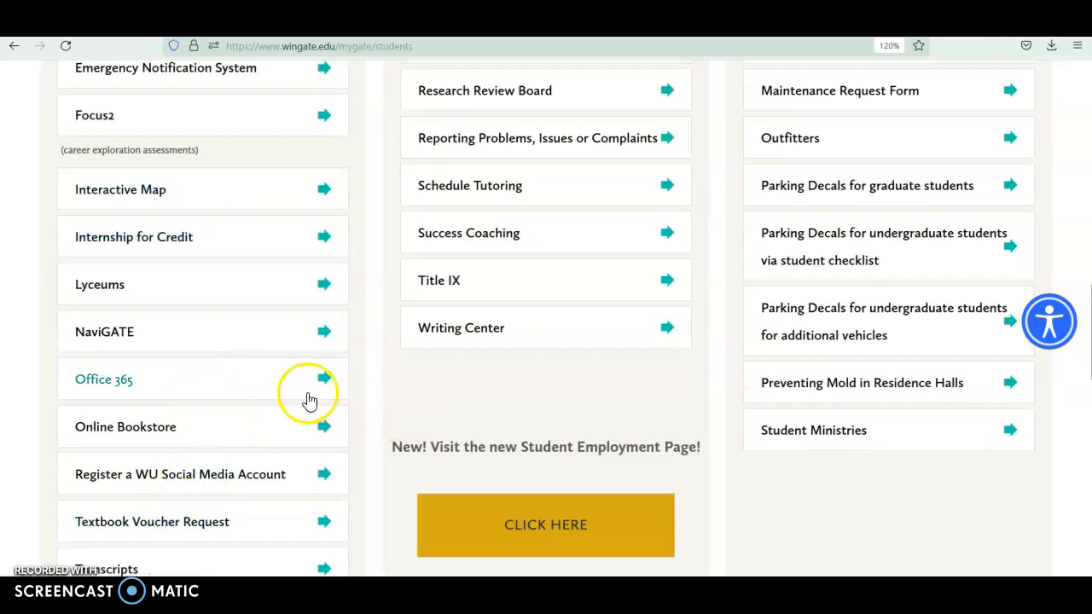
{"action": "left_click", "coordinate": [279, 392]}
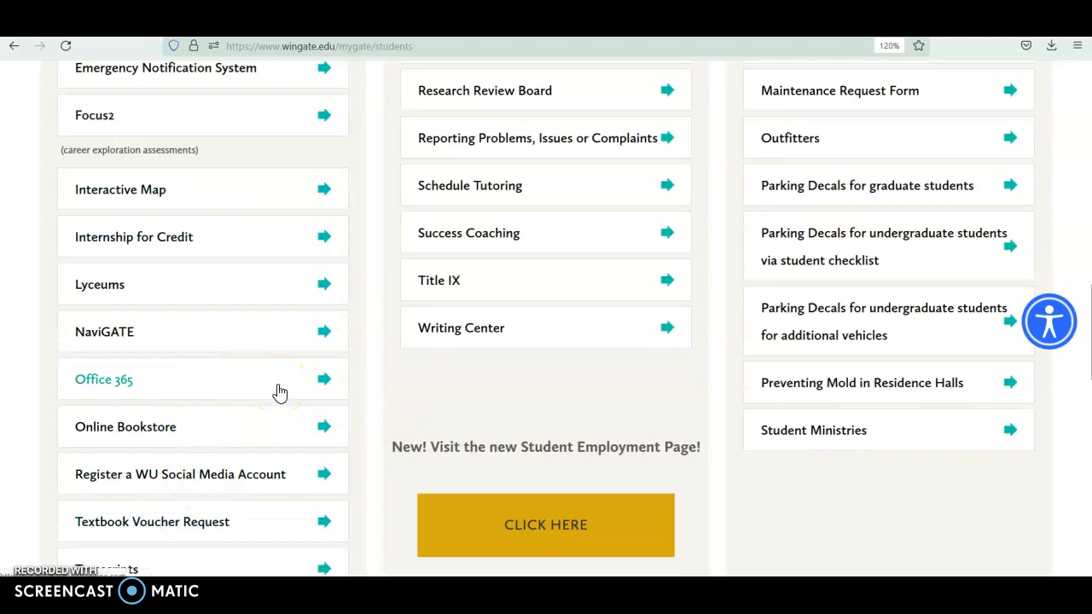
{"action": "left_click", "coordinate": [130, 385]}
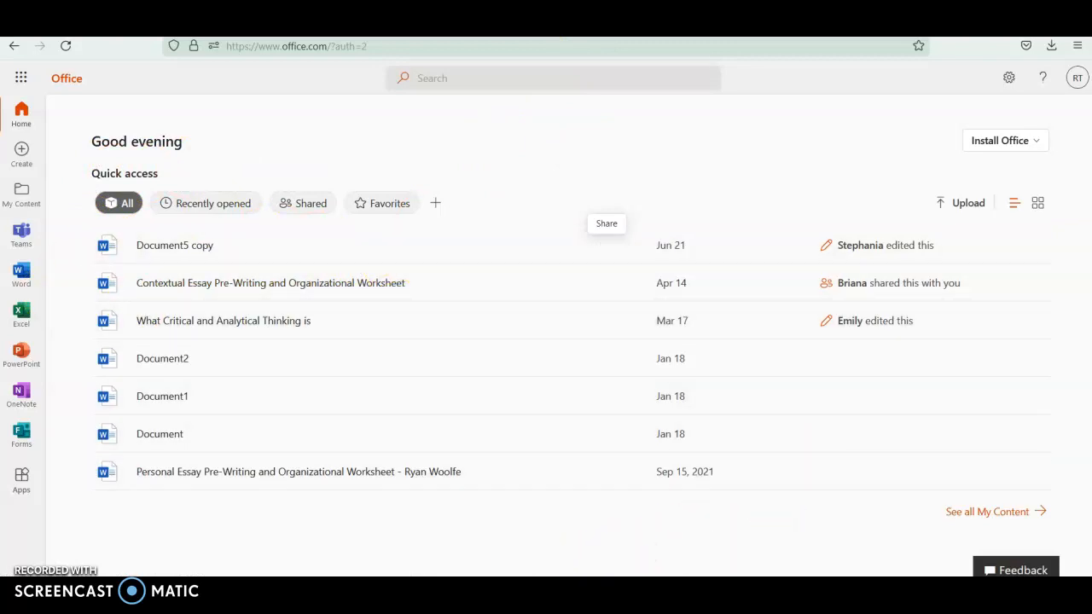
- Check the Windows Start menu for installed Office apps, and close it again
{"action": "key", "text": "super"}
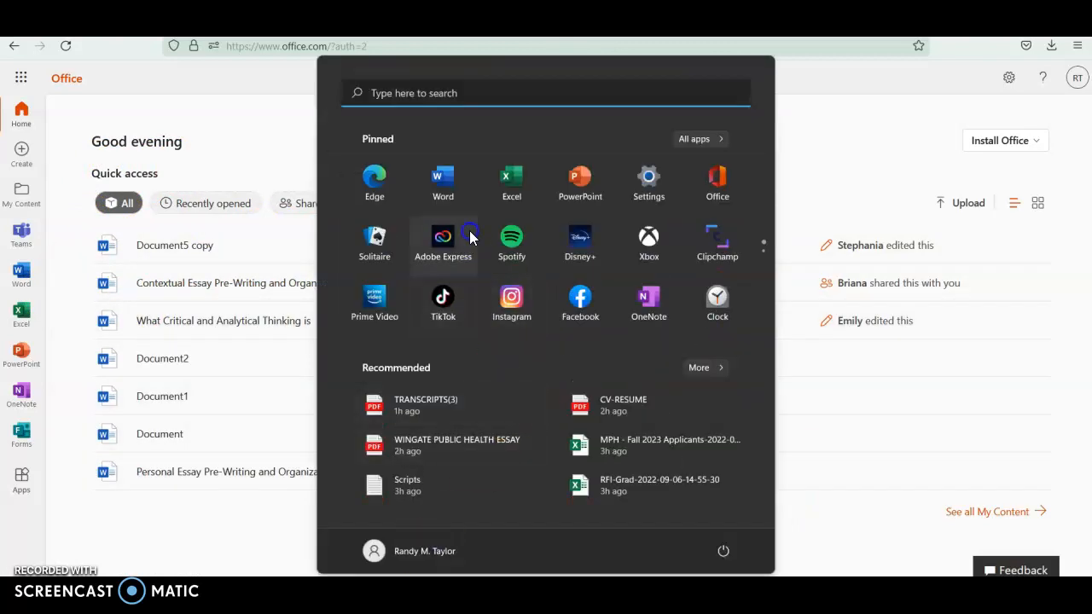
{"action": "left_click", "coordinate": [485, 187]}
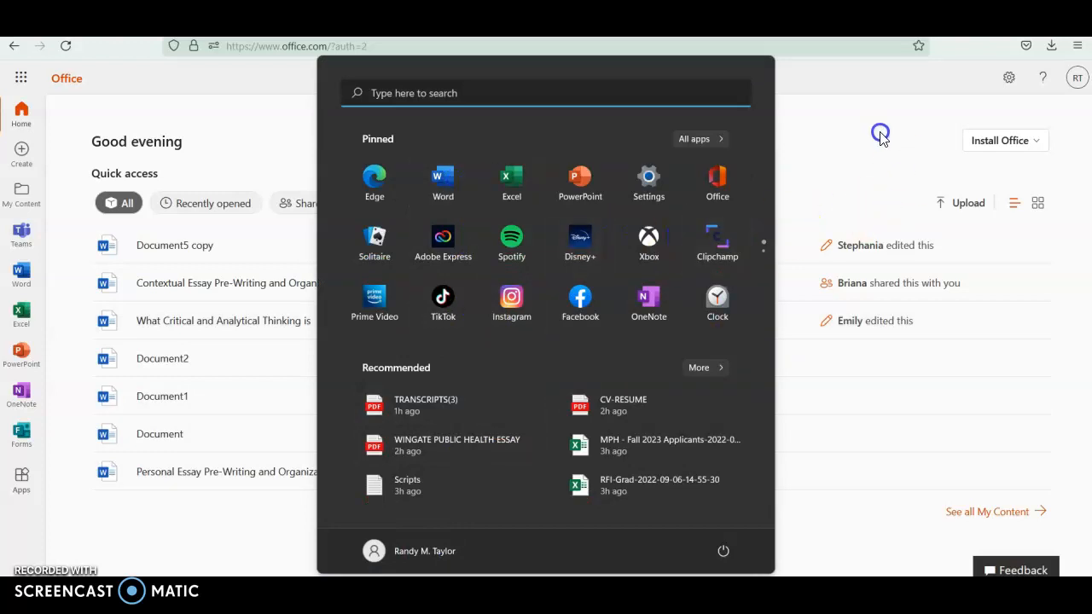
{"action": "left_click", "coordinate": [880, 135]}
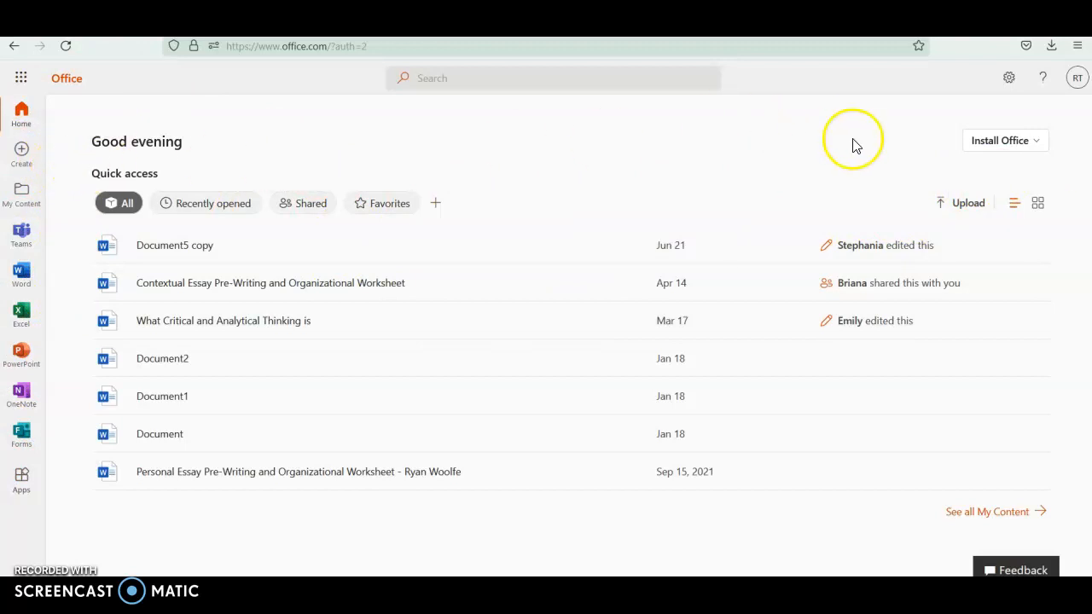
- Download the Office 365 apps installer and check for it in the browser's list of recent downloads
{"action": "left_click", "coordinate": [1039, 145]}
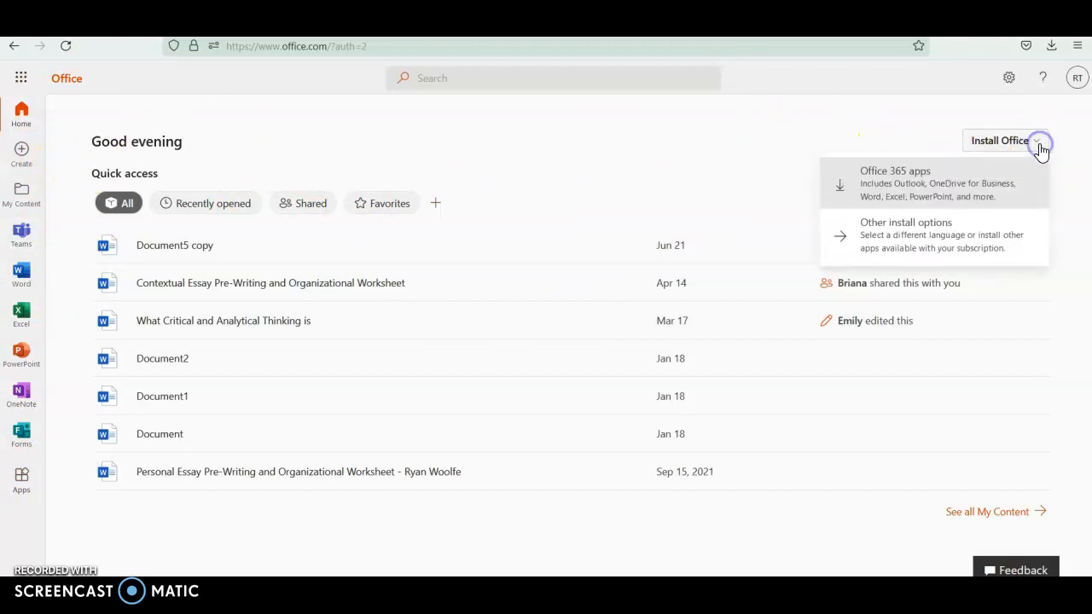
{"action": "left_click", "coordinate": [949, 195]}
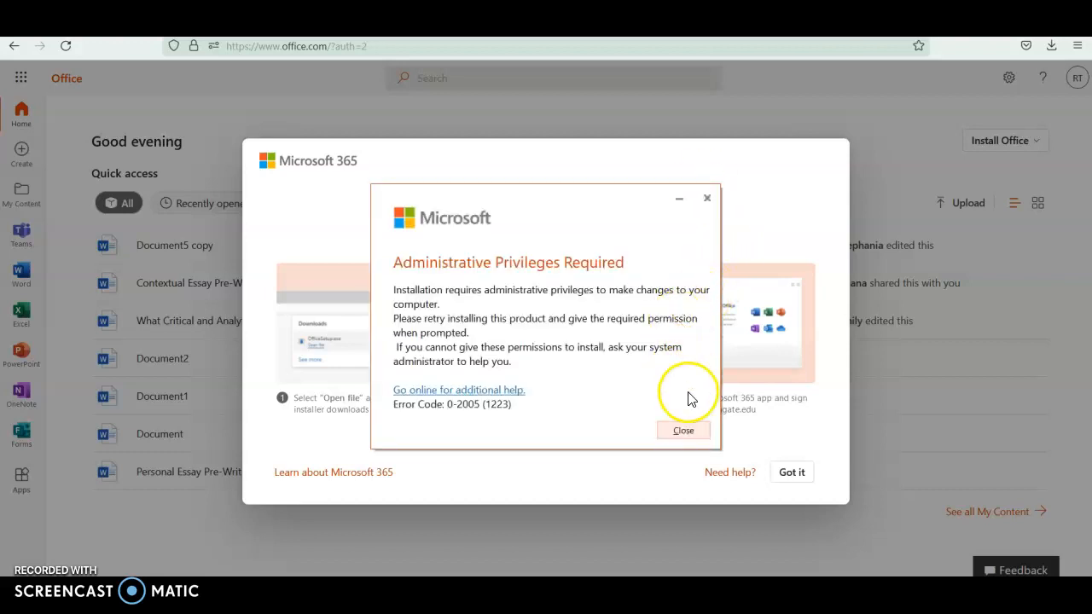
{"action": "left_click", "coordinate": [707, 201]}
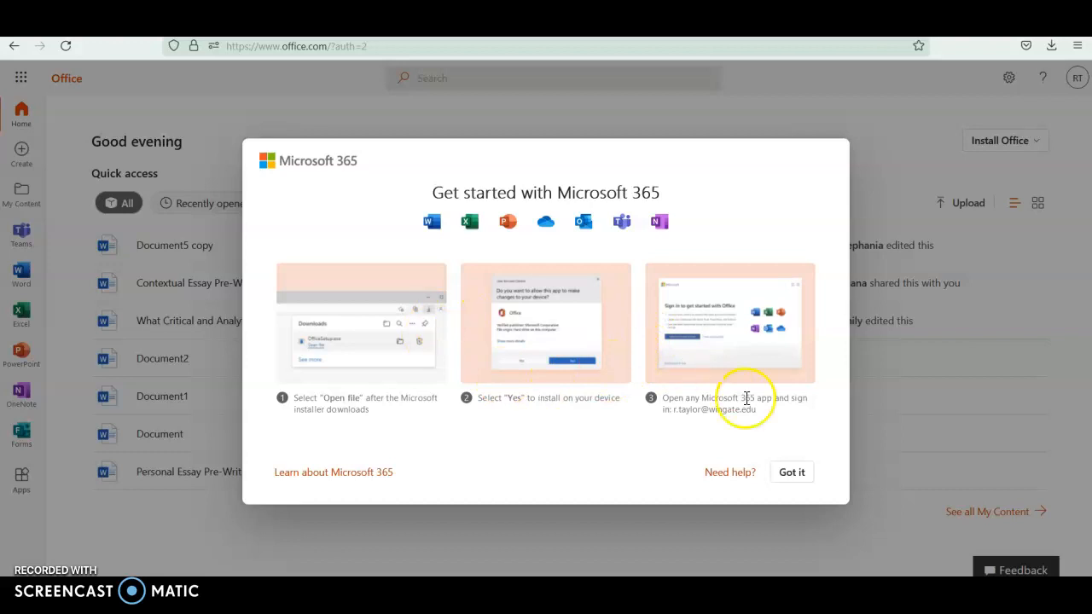
{"action": "left_click", "coordinate": [792, 475]}
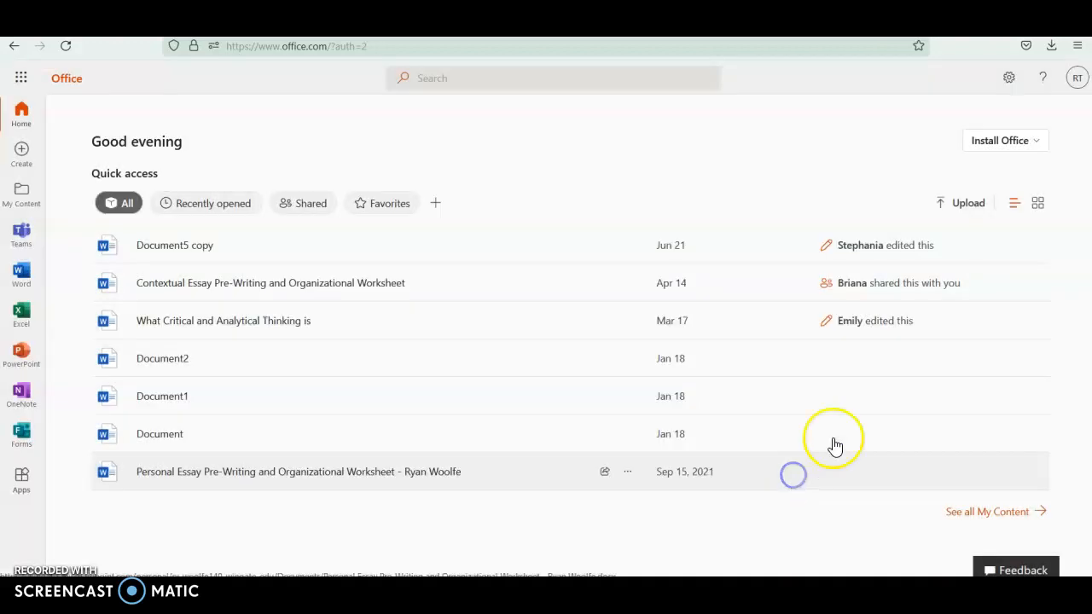
{"action": "left_click", "coordinate": [1052, 45]}
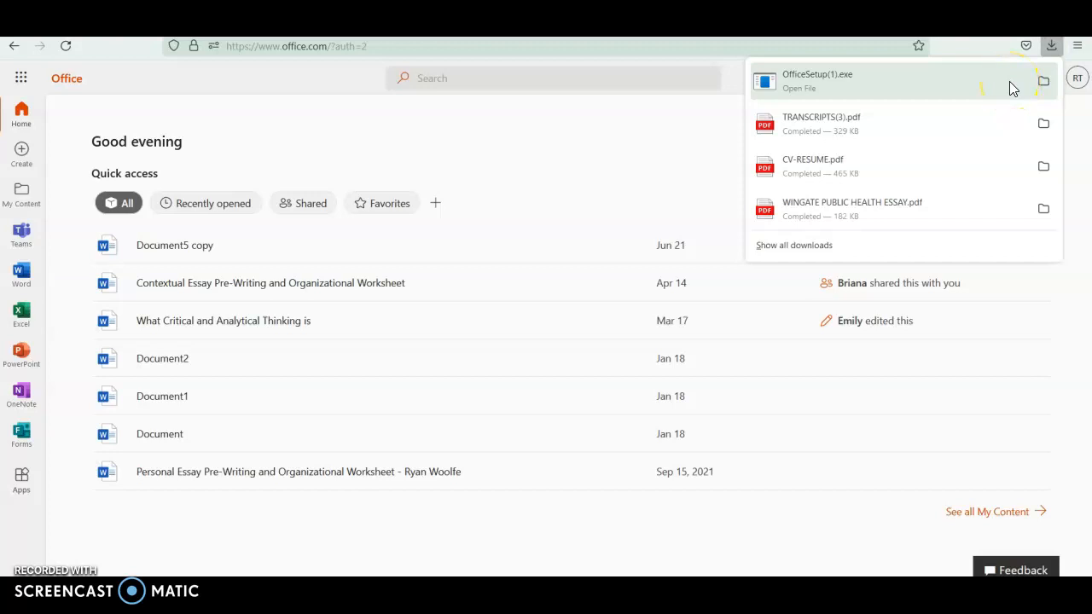
{"action": "left_click", "coordinate": [551, 182]}
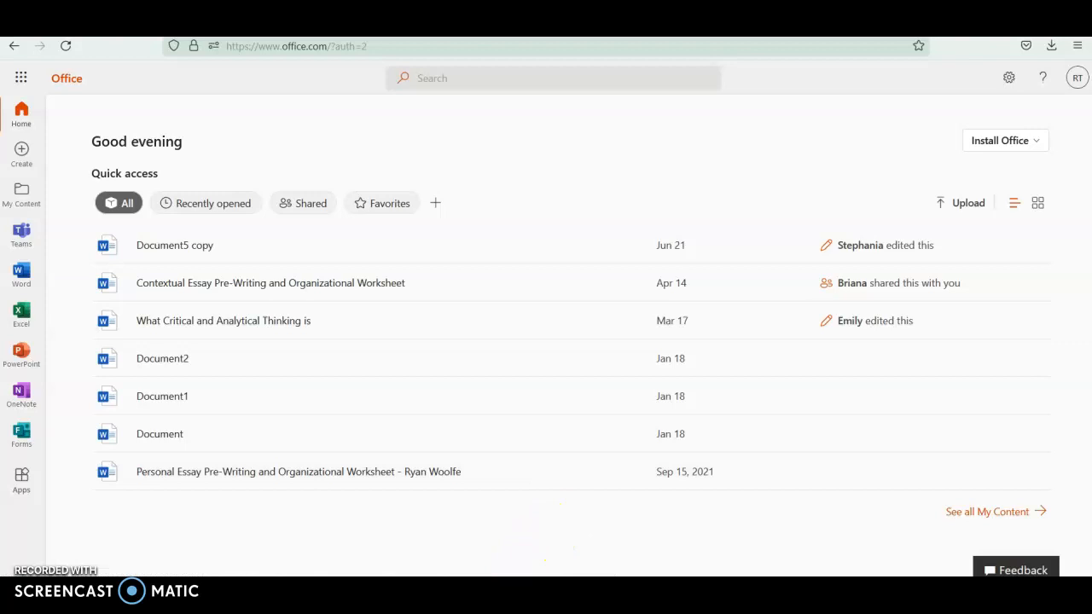
- Switch to the Word desktop app and create a blank document
{"action": "key", "text": "super"}
{"action": "left_click", "coordinate": [444, 203]}
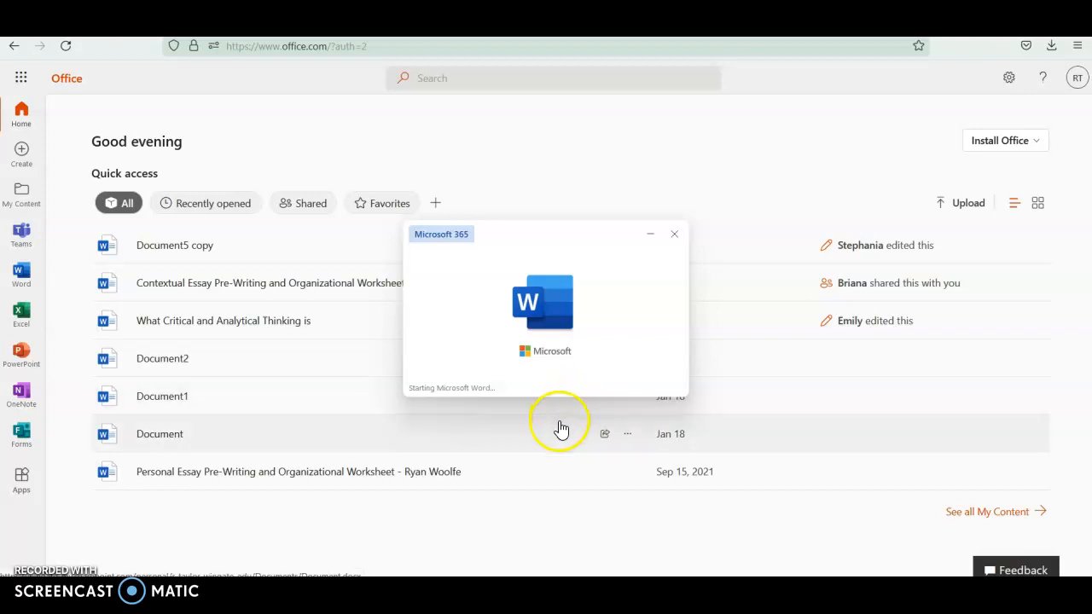
{"action": "left_click", "coordinate": [168, 170]}
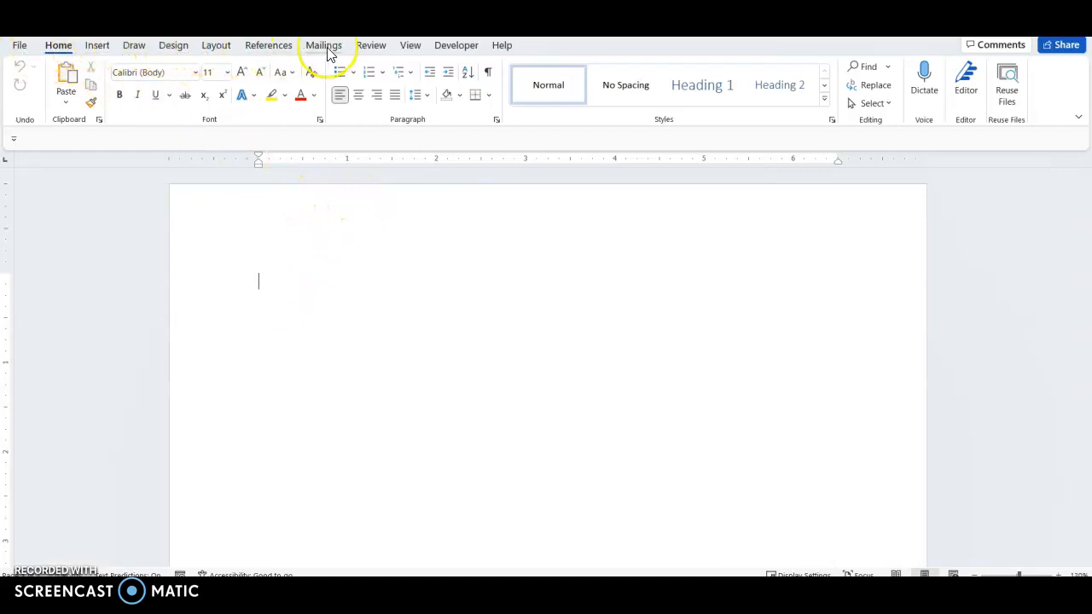
- Examine Word's commands for inserting, drawing, mailings, view and page layout, and return to the home commands on the blank page
{"action": "left_click", "coordinate": [97, 46]}
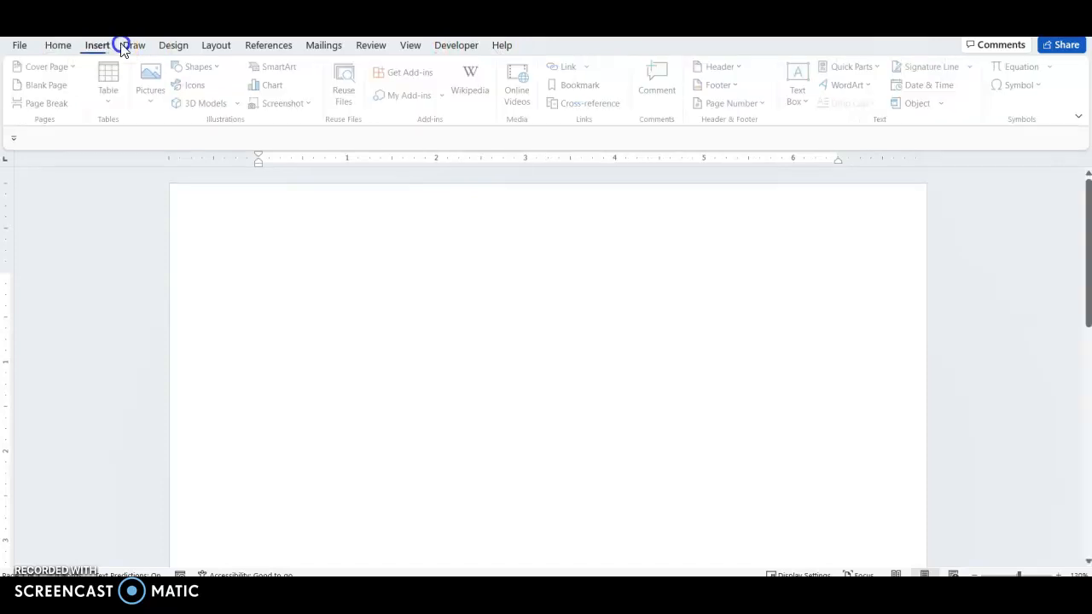
{"action": "left_click", "coordinate": [137, 46]}
{"action": "left_click", "coordinate": [215, 45]}
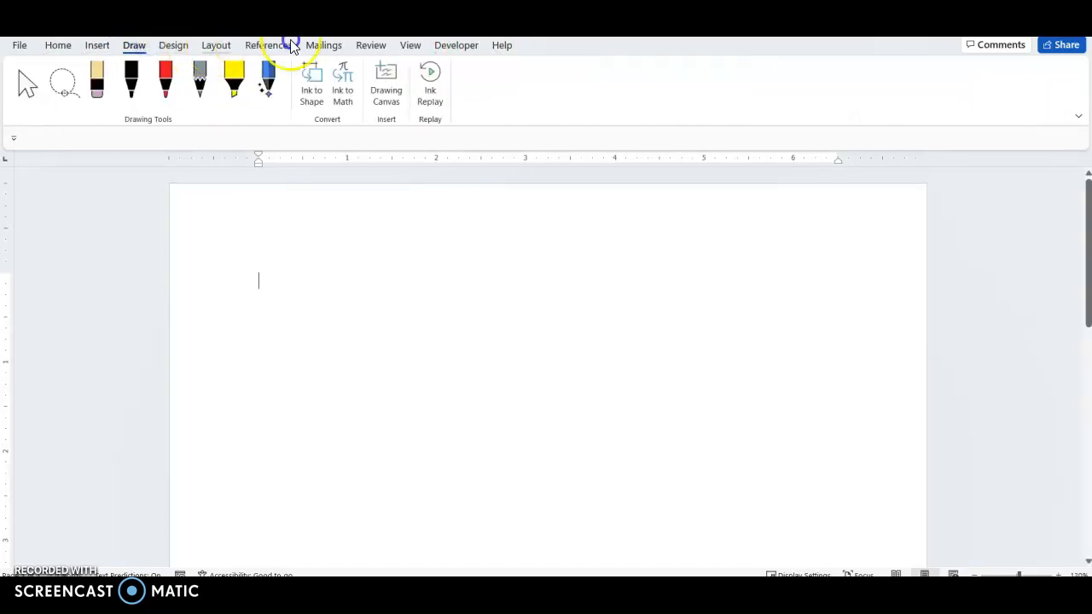
{"action": "left_click", "coordinate": [323, 46]}
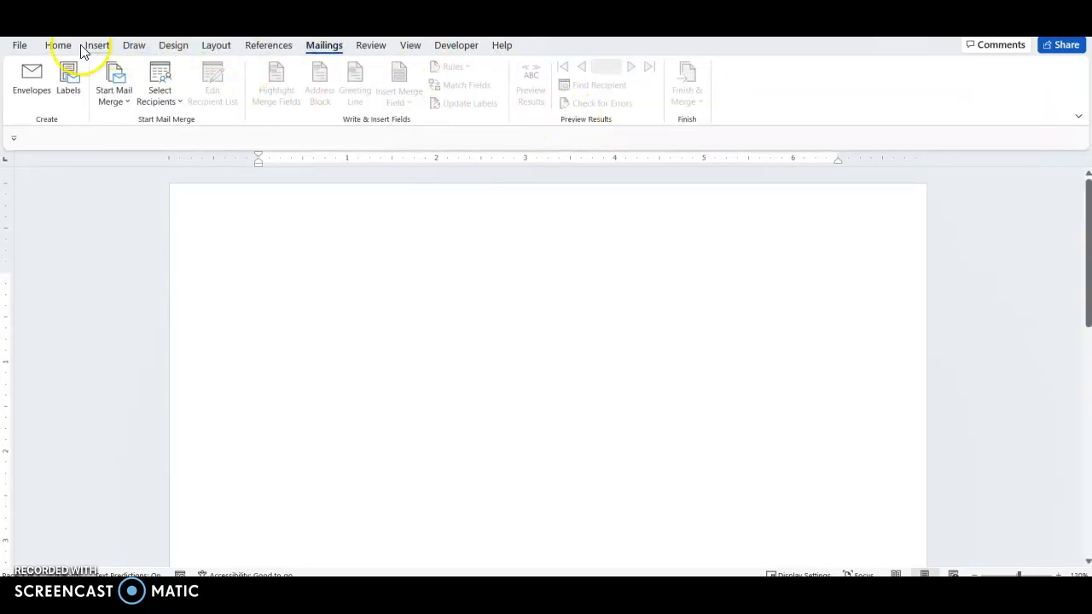
{"action": "left_click", "coordinate": [58, 46]}
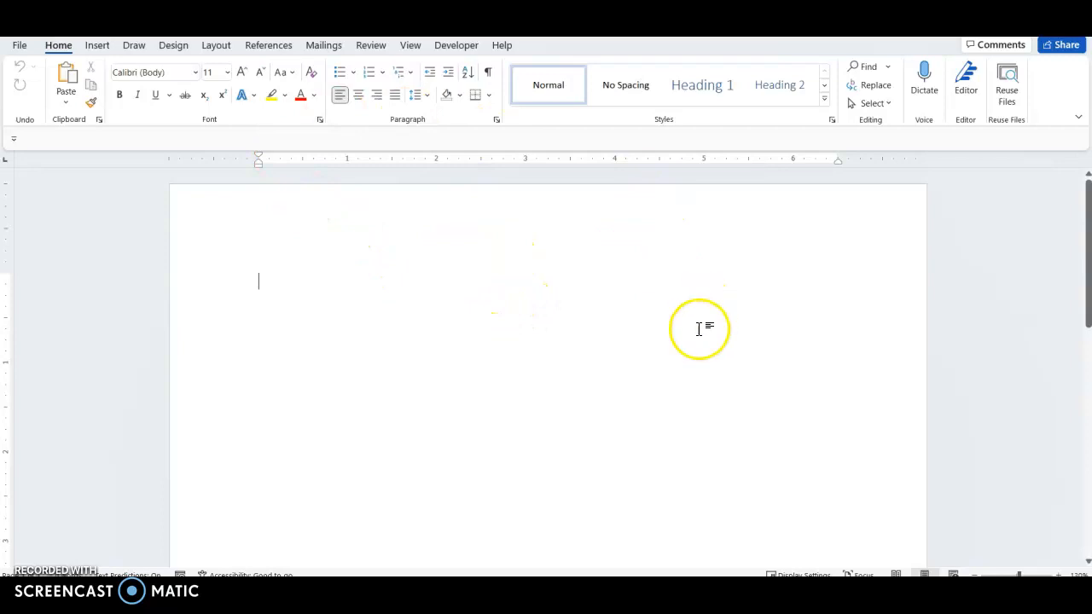
{"action": "scroll", "coordinate": [683, 333], "scroll_direction": "down", "scroll_amount": 2}
{"action": "scroll", "coordinate": [667, 349], "scroll_direction": "up", "scroll_amount": 2}
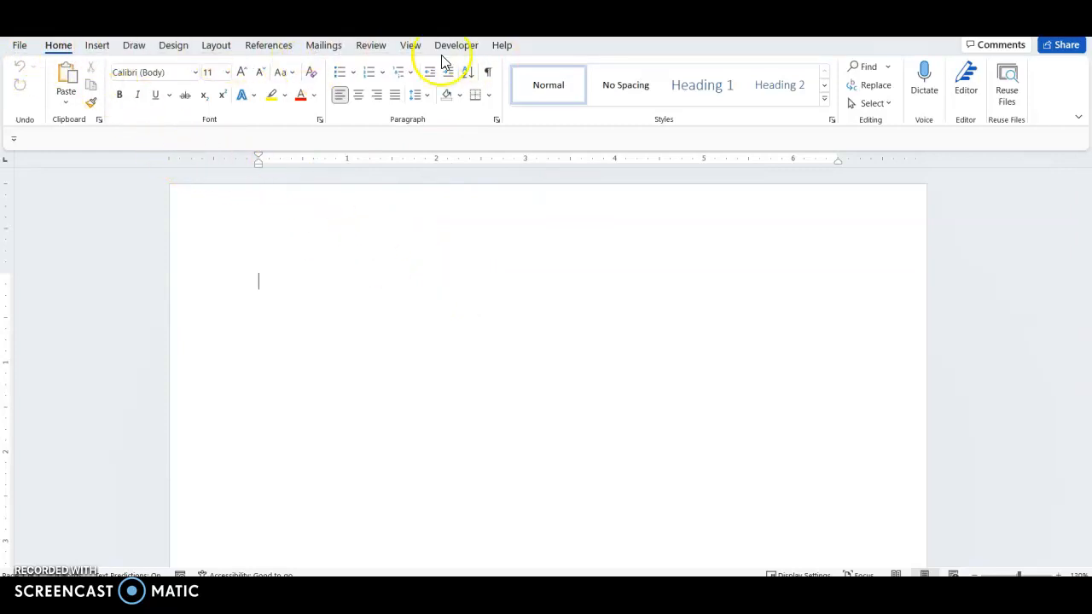
{"action": "left_click", "coordinate": [410, 46]}
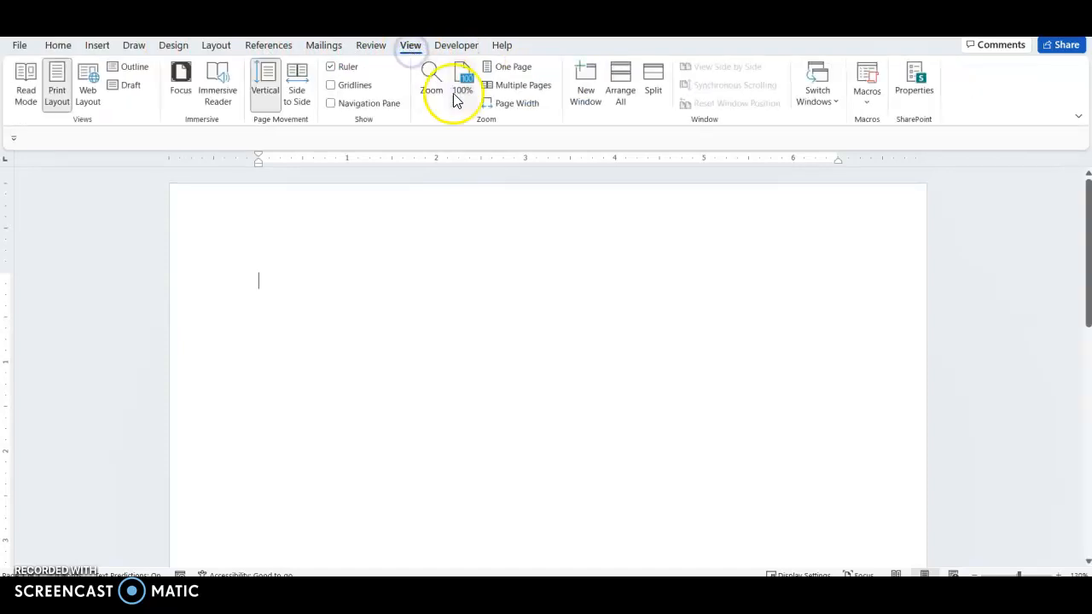
{"action": "left_click", "coordinate": [96, 47]}
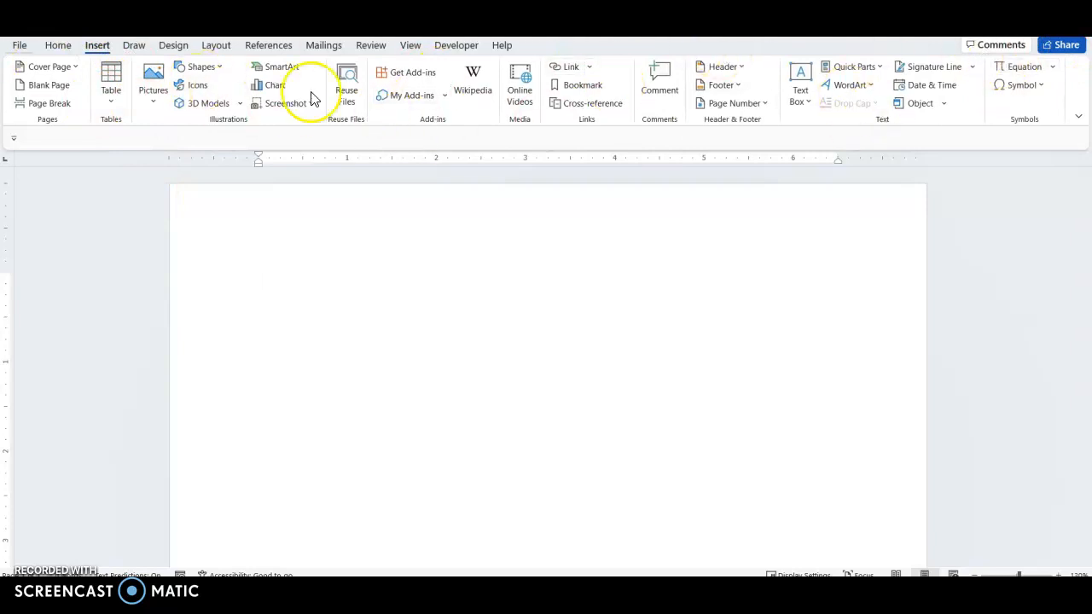
{"action": "left_click", "coordinate": [134, 45]}
{"action": "left_click", "coordinate": [173, 45]}
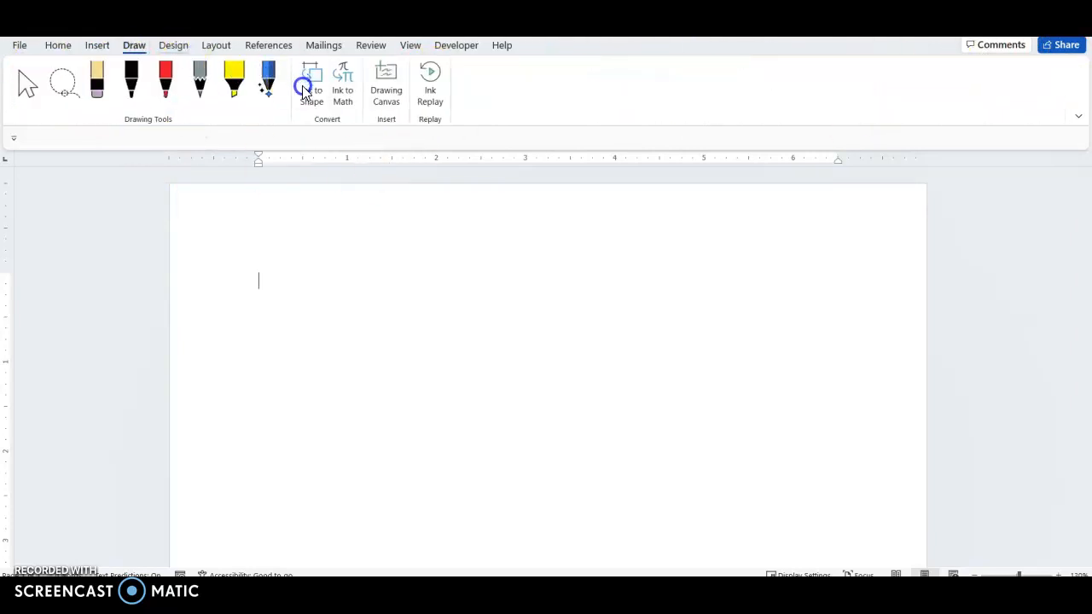
{"action": "left_click", "coordinate": [229, 47]}
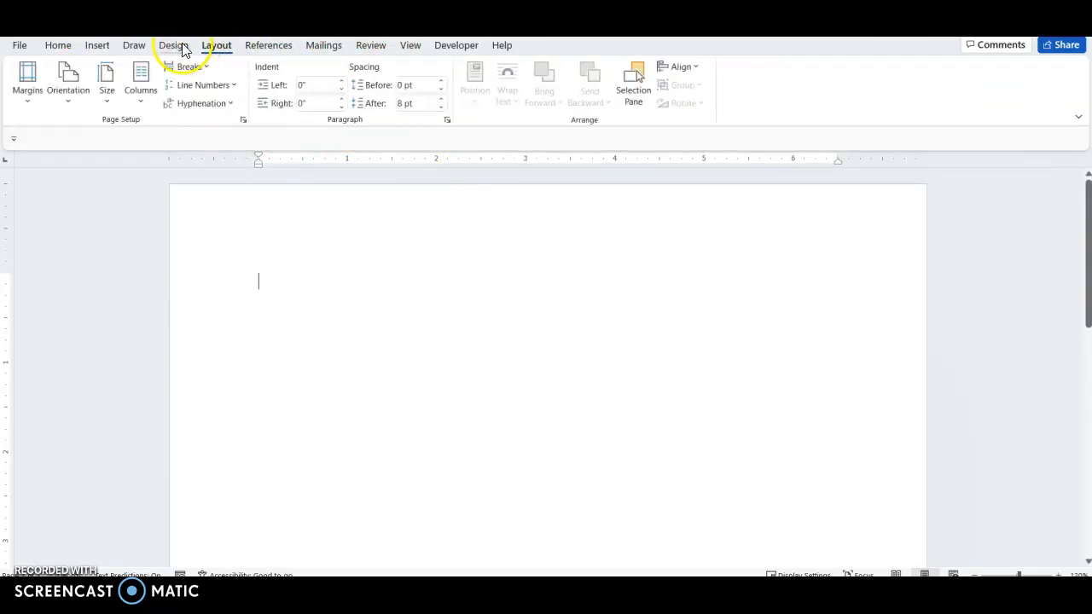
{"action": "left_click", "coordinate": [59, 45]}
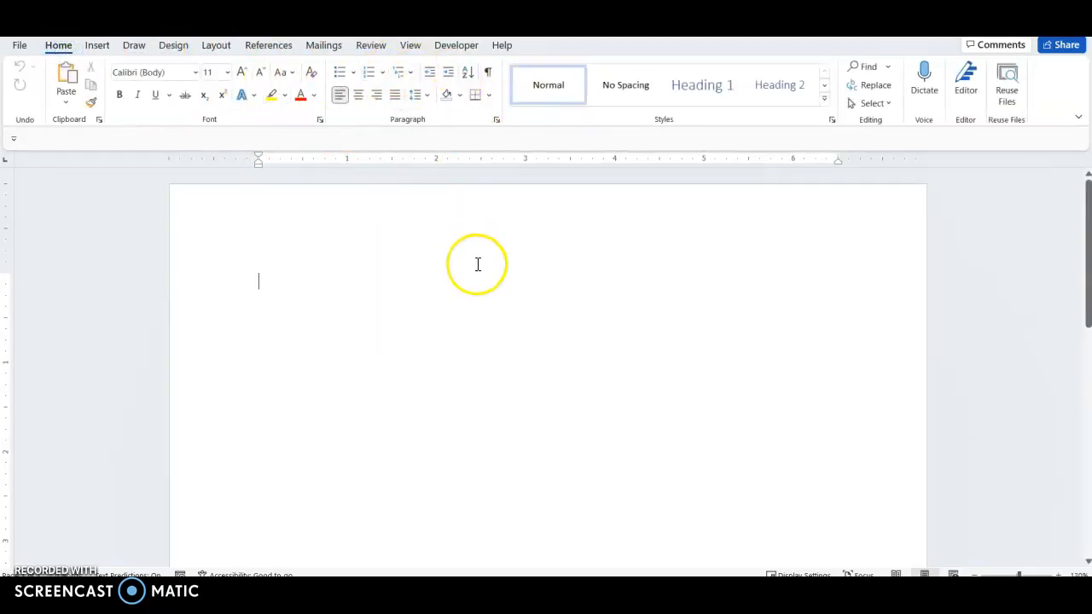
{"action": "scroll", "coordinate": [443, 337], "scroll_direction": "down", "scroll_amount": 5}
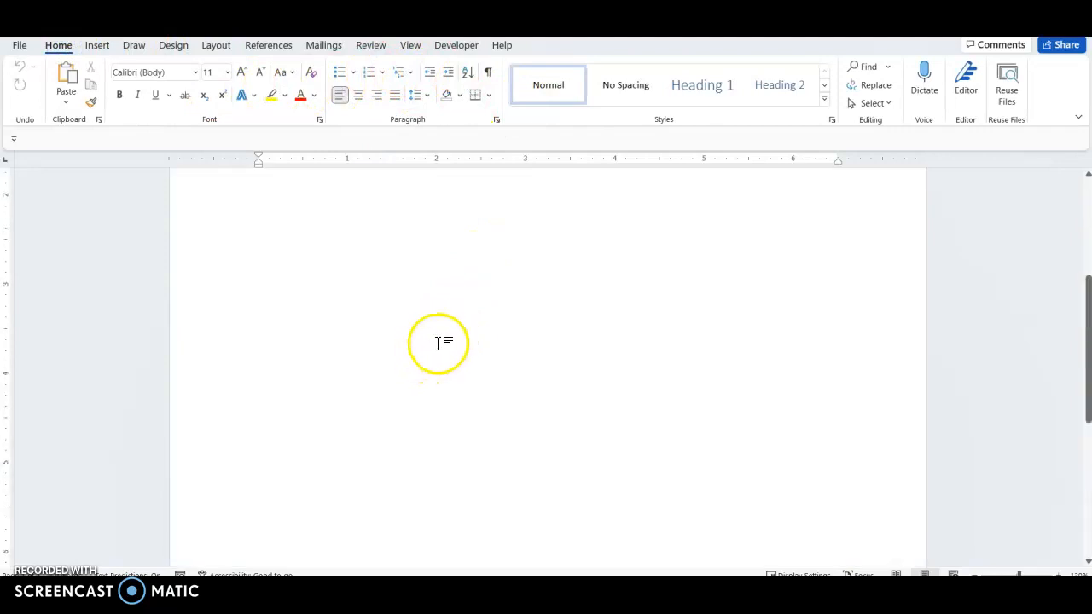
{"action": "scroll", "coordinate": [438, 342], "scroll_direction": "up", "scroll_amount": 5}
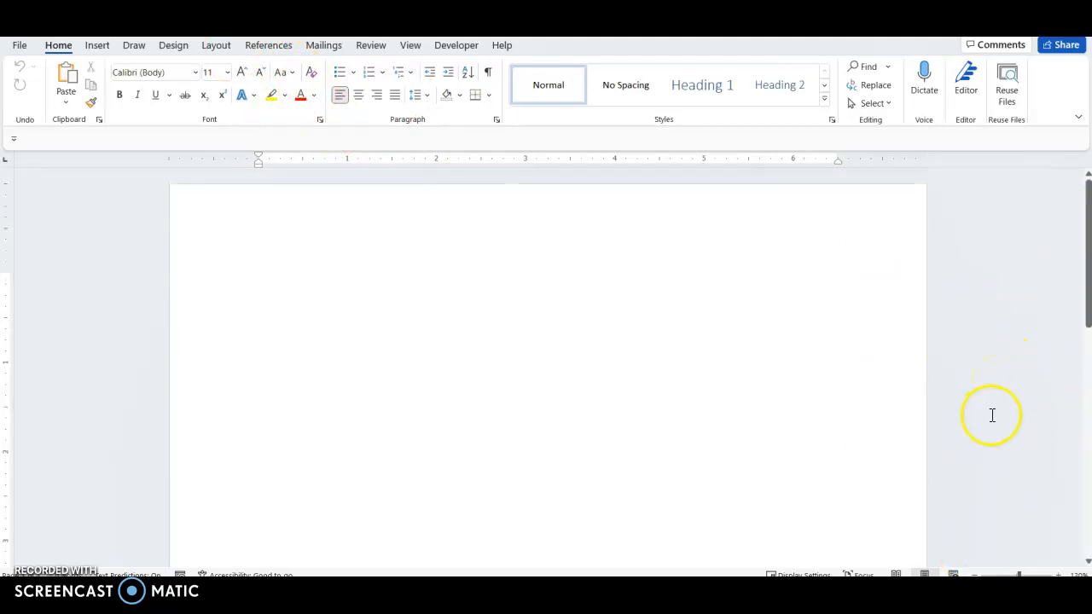
{"action": "scroll", "coordinate": [989, 409], "scroll_direction": "down", "scroll_amount": 5}
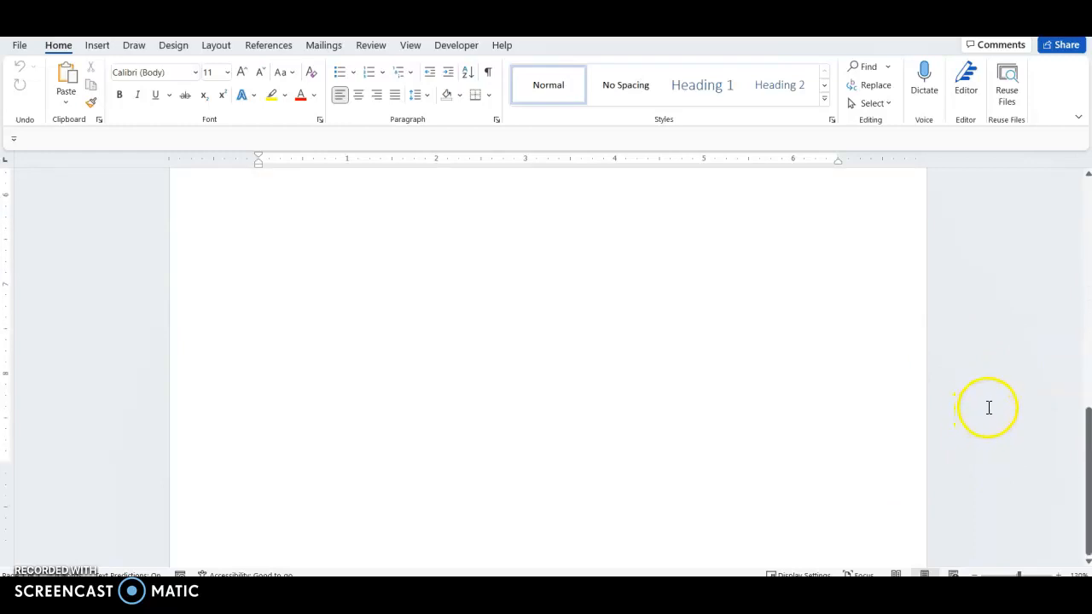
{"action": "scroll", "coordinate": [981, 410], "scroll_direction": "up", "scroll_amount": 5}
{"action": "scroll", "coordinate": [977, 416], "scroll_direction": "up", "scroll_amount": 1}
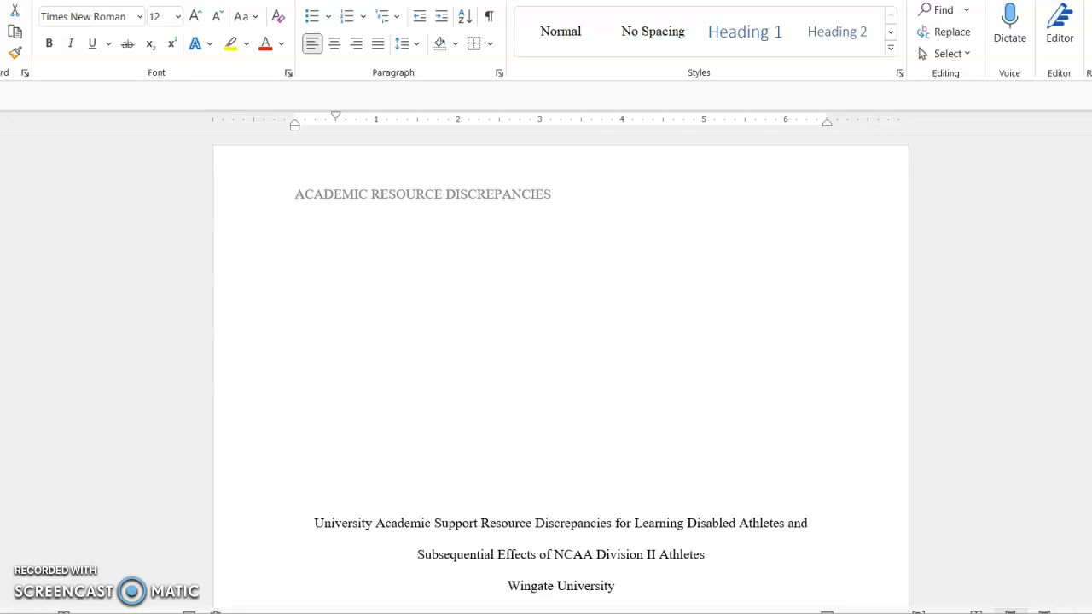
- Examine the sample paper's overall layout from its title page through the Introduction and page 3
{"action": "scroll", "coordinate": [769, 385], "scroll_direction": "down", "scroll_amount": 15}
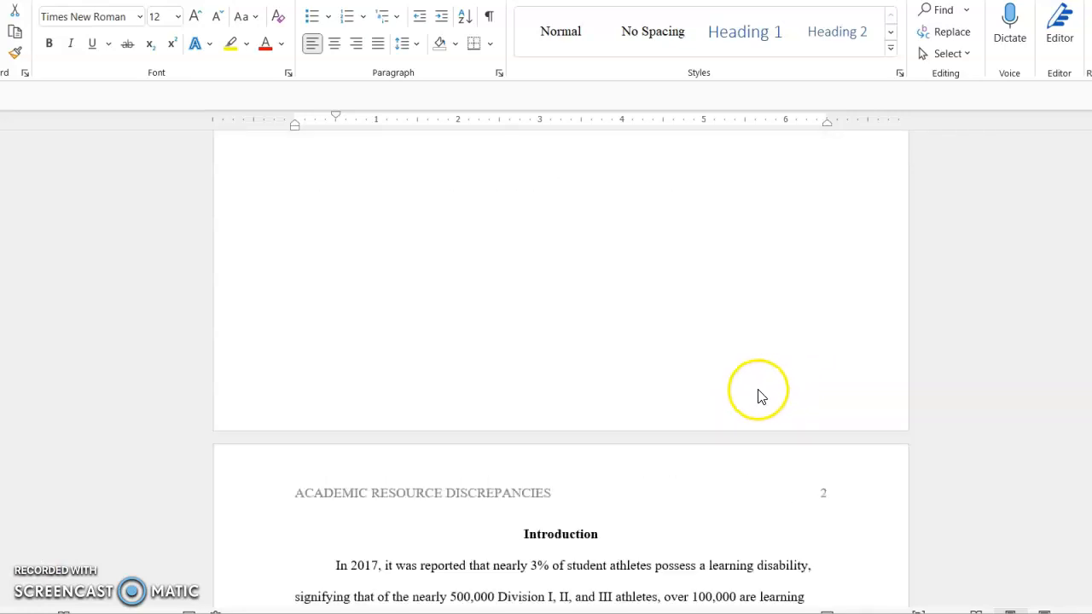
{"action": "scroll", "coordinate": [632, 478], "scroll_direction": "up", "scroll_amount": 10}
{"action": "scroll", "coordinate": [546, 413], "scroll_direction": "up", "scroll_amount": 15}
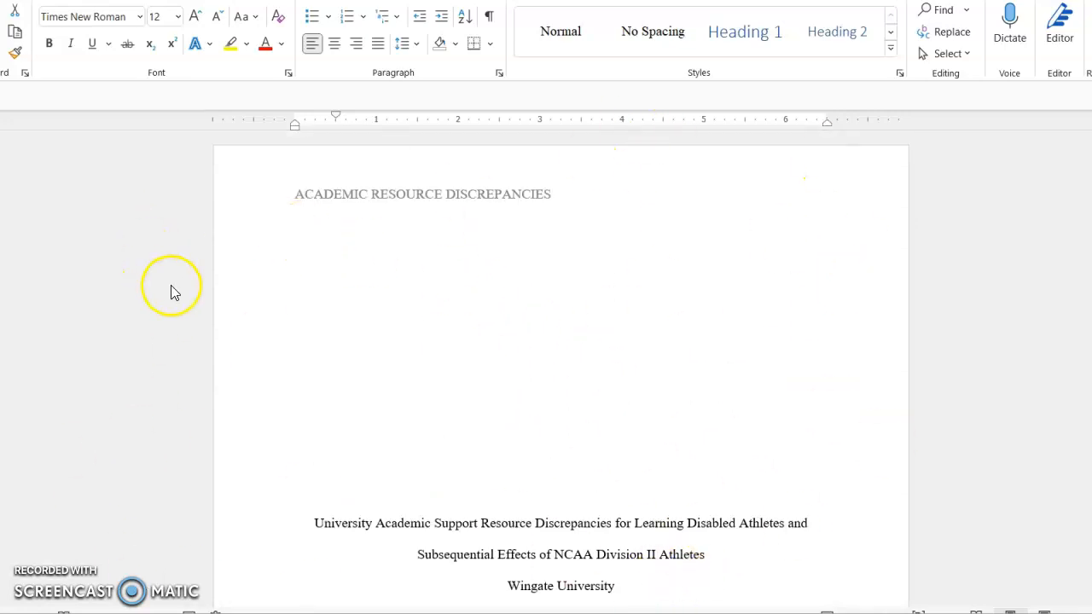
{"action": "scroll", "coordinate": [614, 562], "scroll_direction": "down", "scroll_amount": 2}
{"action": "scroll", "coordinate": [631, 533], "scroll_direction": "down", "scroll_amount": 3}
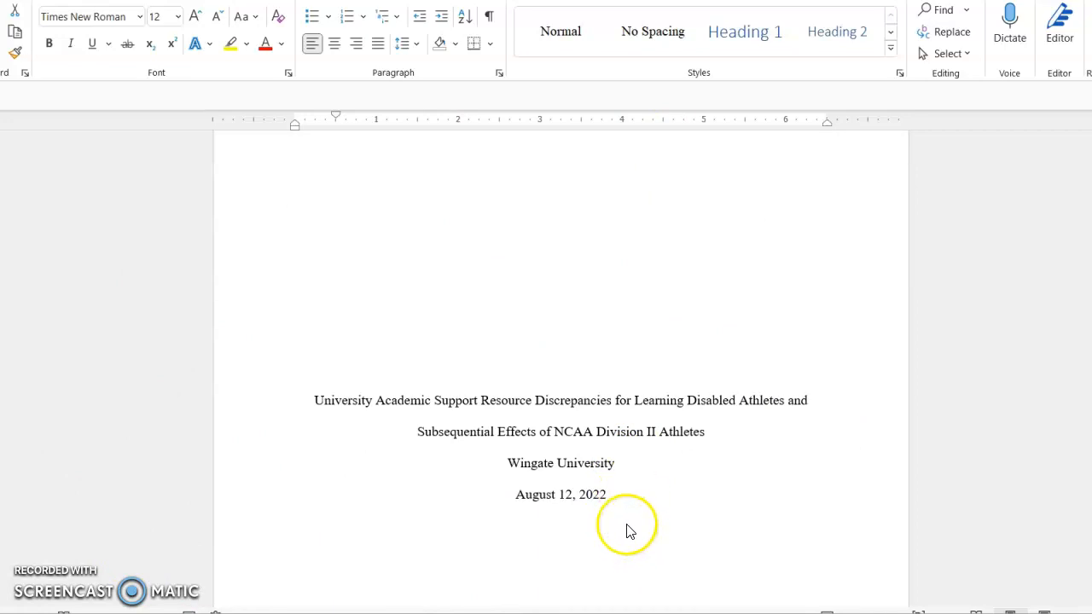
{"action": "scroll", "coordinate": [646, 378], "scroll_direction": "down", "scroll_amount": 20}
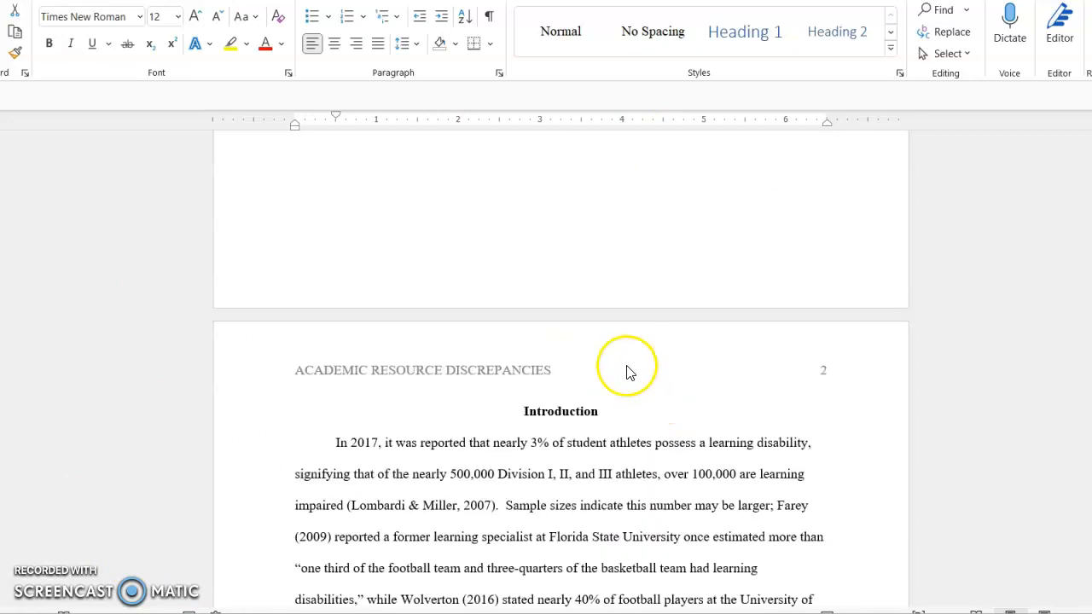
{"action": "scroll", "coordinate": [629, 343], "scroll_direction": "down", "scroll_amount": 20}
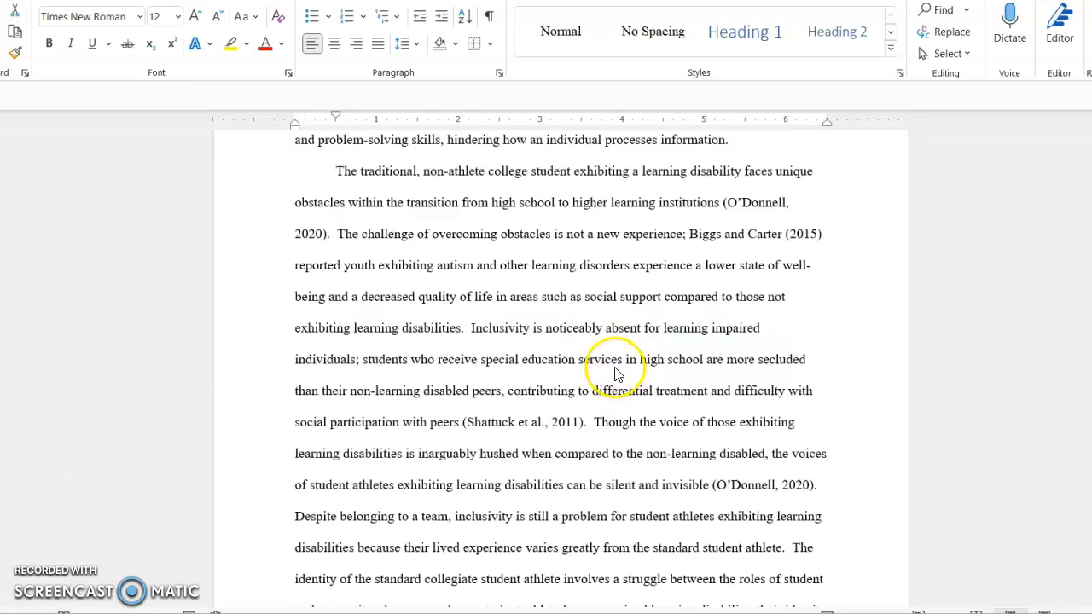
{"action": "scroll", "coordinate": [725, 415], "scroll_direction": "up", "scroll_amount": 20}
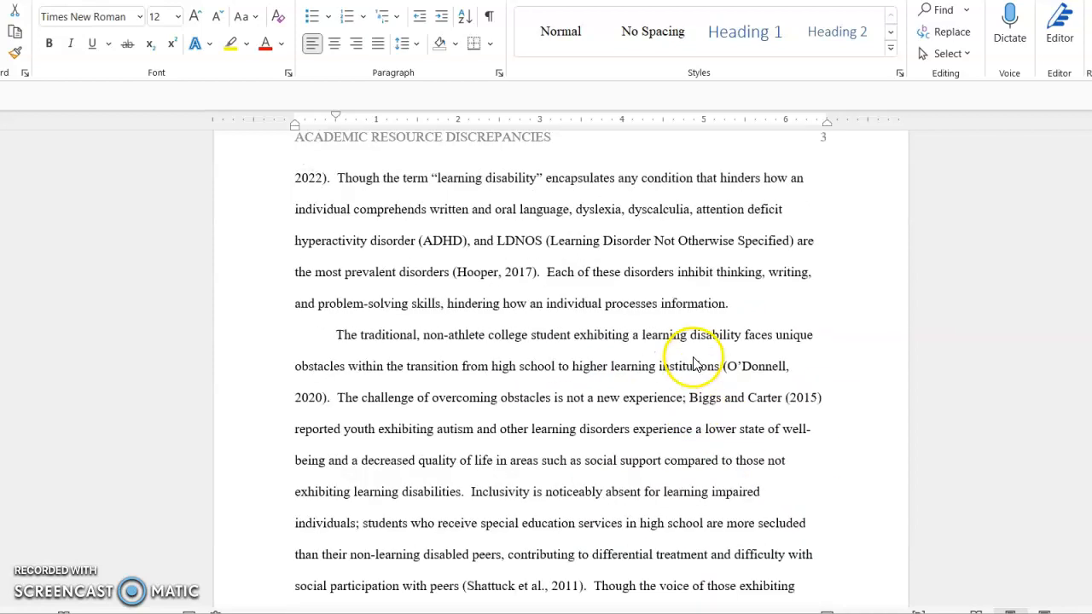
{"action": "scroll", "coordinate": [751, 331], "scroll_direction": "up", "scroll_amount": 2}
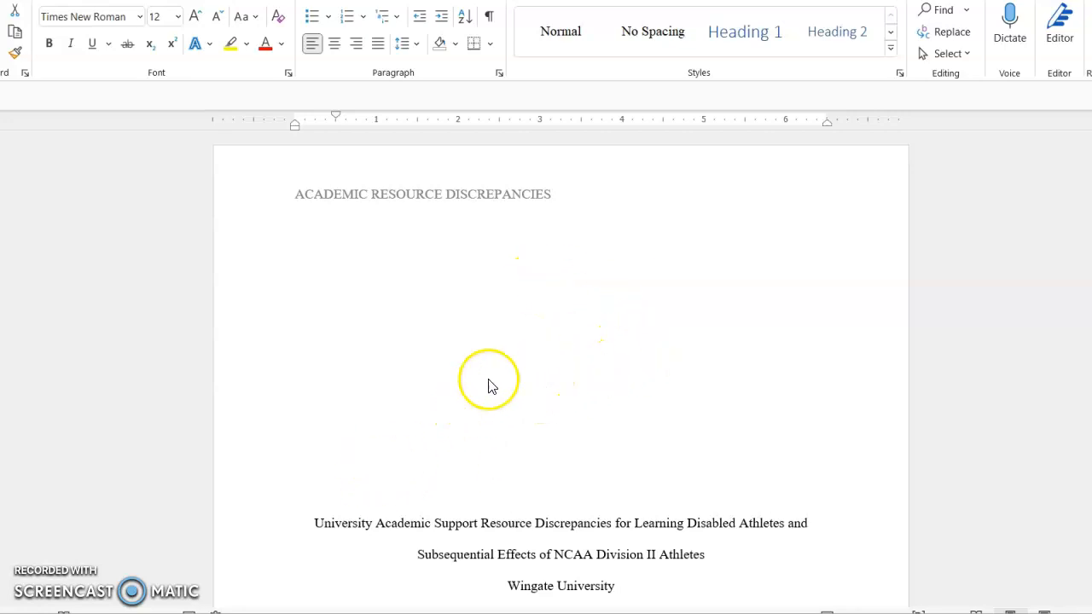
- Compare the running header and page numbering on the sample paper's title page with those on page 2
{"action": "scroll", "coordinate": [622, 376], "scroll_direction": "down", "scroll_amount": 4}
{"action": "scroll", "coordinate": [648, 384], "scroll_direction": "down", "scroll_amount": 10}
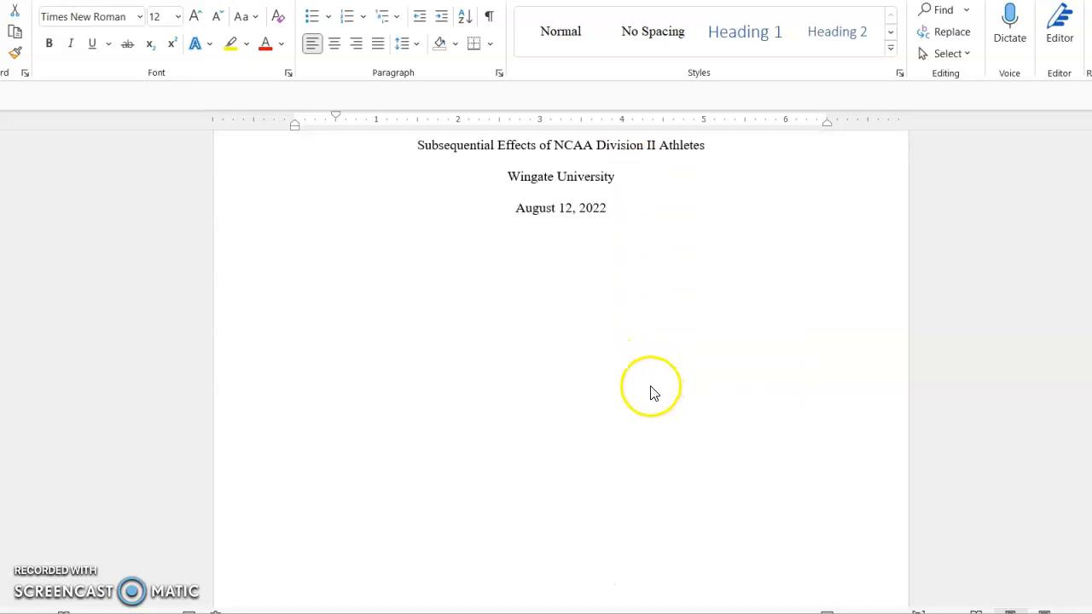
{"action": "scroll", "coordinate": [683, 401], "scroll_direction": "up", "scroll_amount": 8}
{"action": "scroll", "coordinate": [669, 405], "scroll_direction": "up", "scroll_amount": 6}
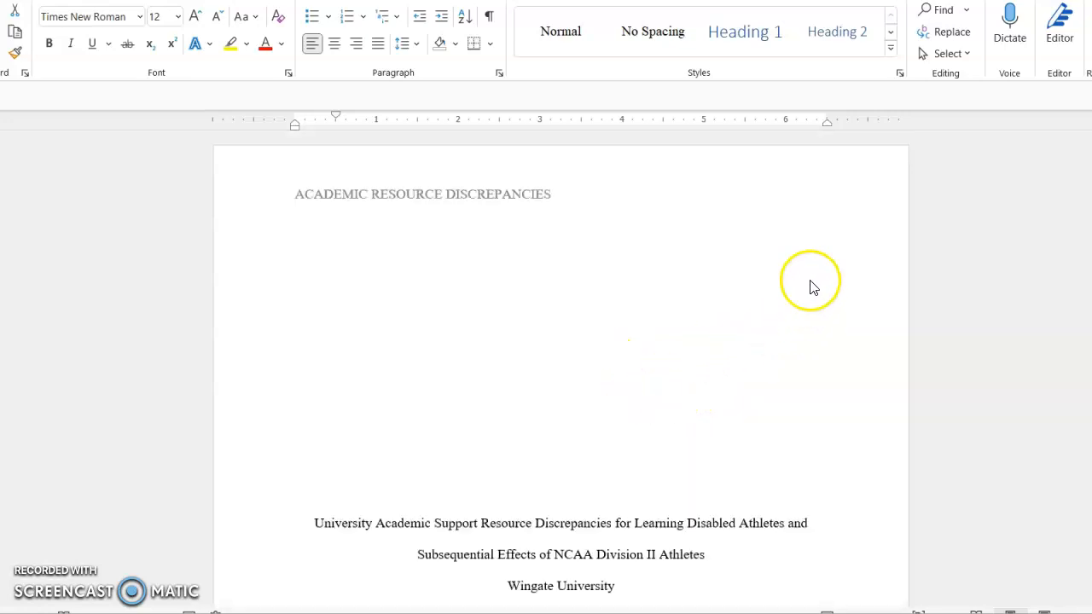
{"action": "scroll", "coordinate": [721, 469], "scroll_direction": "down", "scroll_amount": 2}
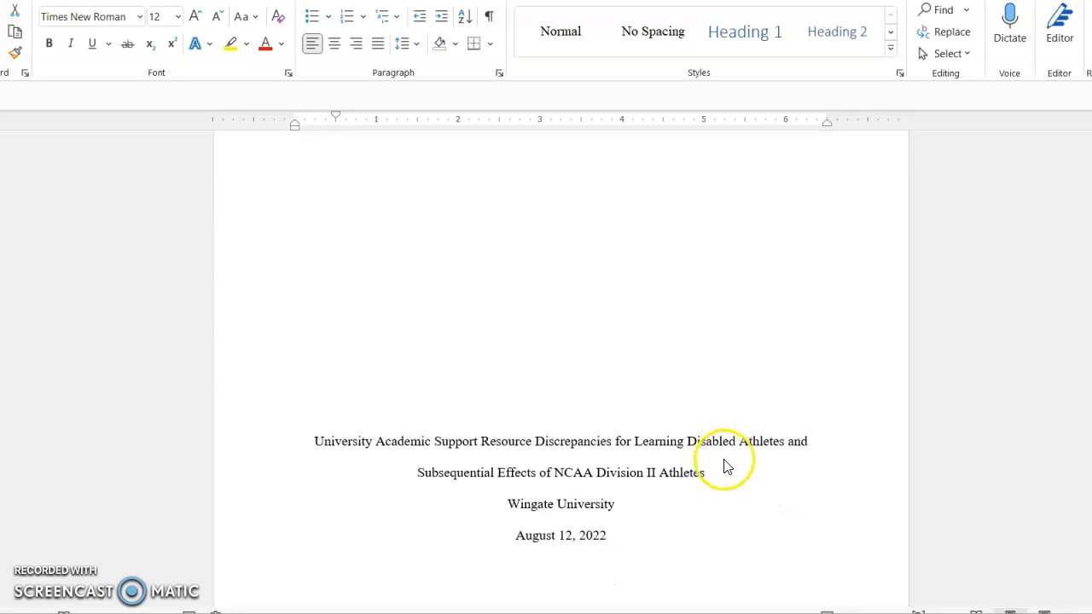
{"action": "scroll", "coordinate": [702, 507], "scroll_direction": "up", "scroll_amount": 1}
{"action": "scroll", "coordinate": [701, 512], "scroll_direction": "up", "scroll_amount": 1}
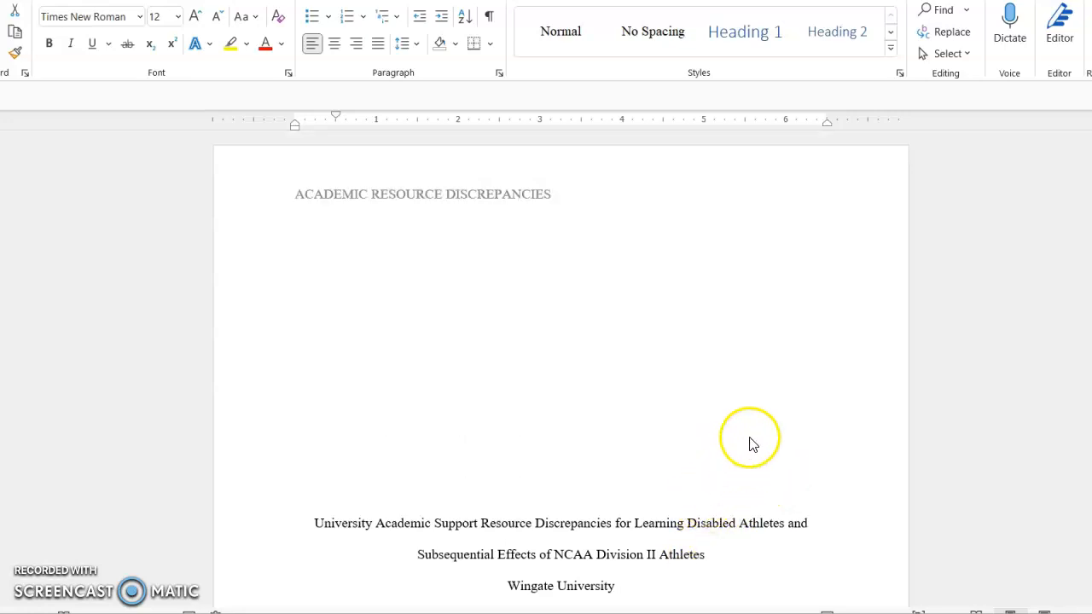
{"action": "scroll", "coordinate": [832, 209], "scroll_direction": "down", "scroll_amount": 12}
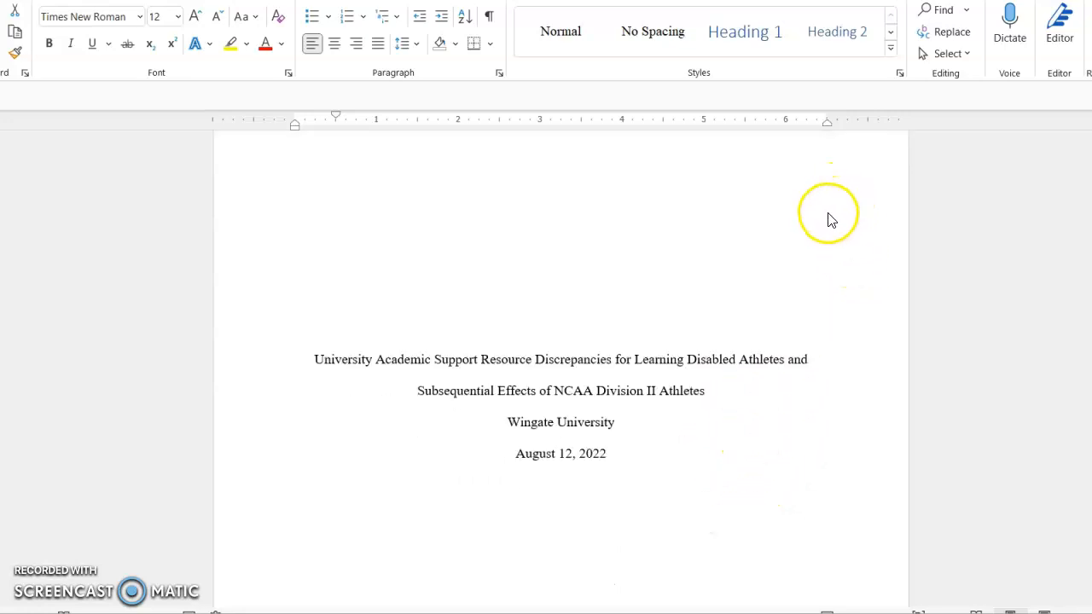
{"action": "scroll", "coordinate": [814, 229], "scroll_direction": "down", "scroll_amount": 5}
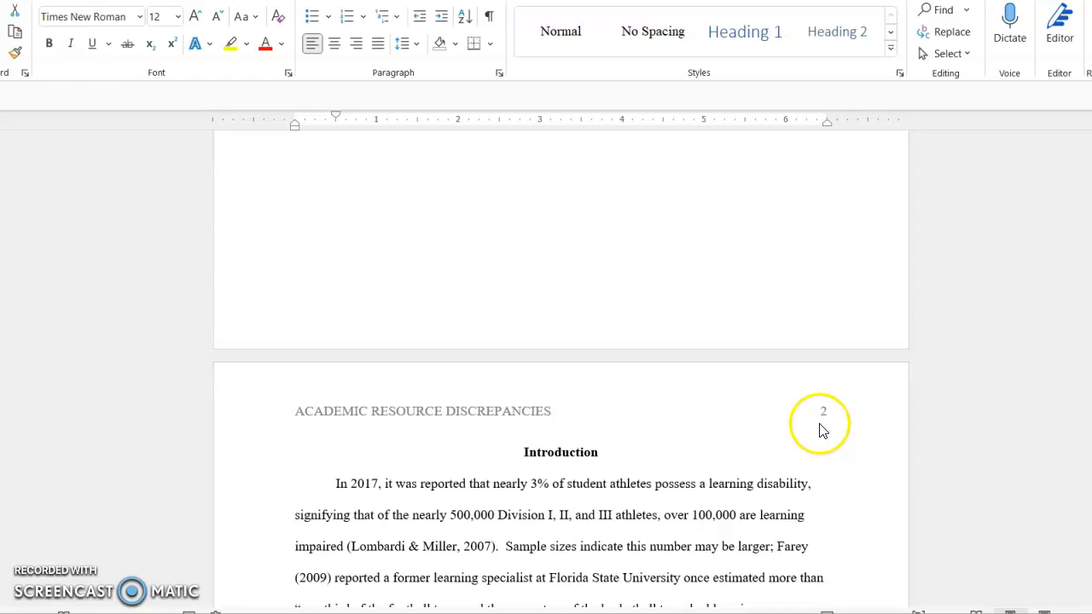
{"action": "scroll", "coordinate": [821, 430], "scroll_direction": "up", "scroll_amount": 15}
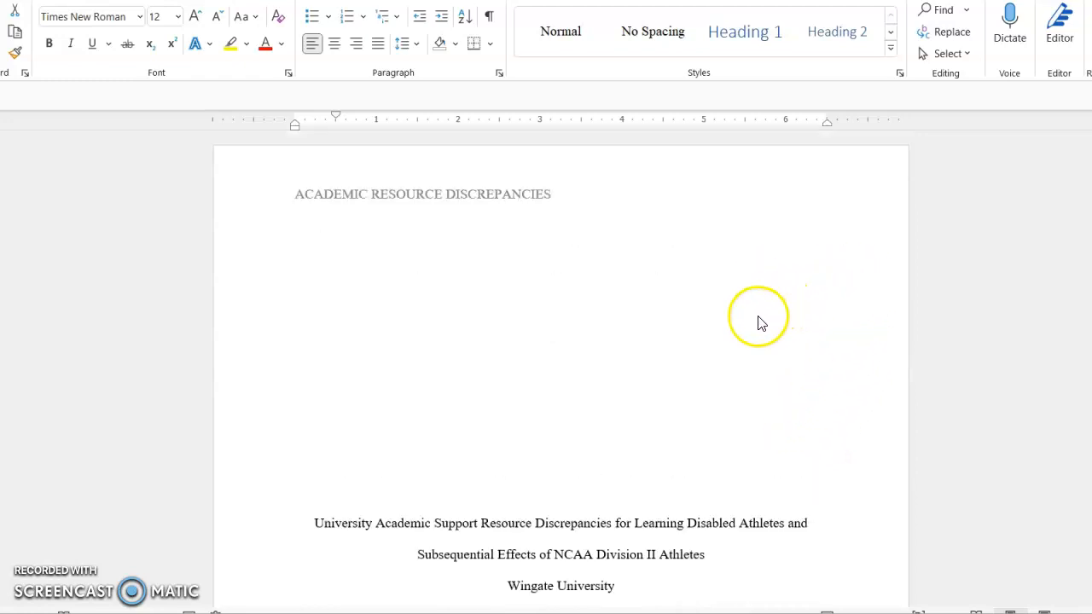
- Highlight the paper title, the Wingate University line and the date in turn to examine the title page's text block
{"action": "scroll", "coordinate": [742, 345], "scroll_direction": "down", "scroll_amount": 2}
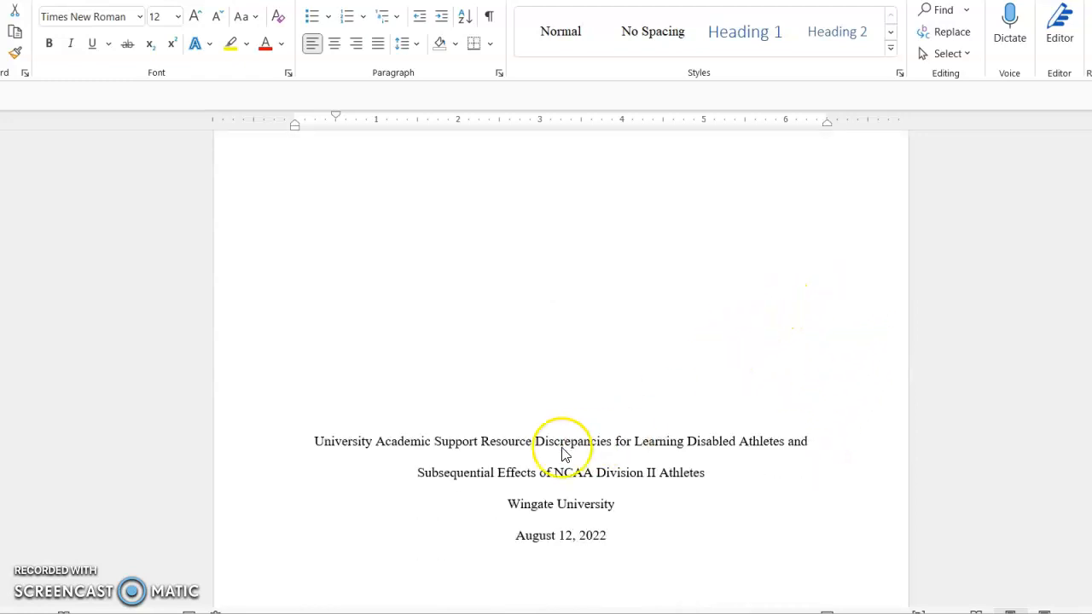
{"action": "left_click_drag", "start_coordinate": [325, 441], "coordinate": [758, 466]}
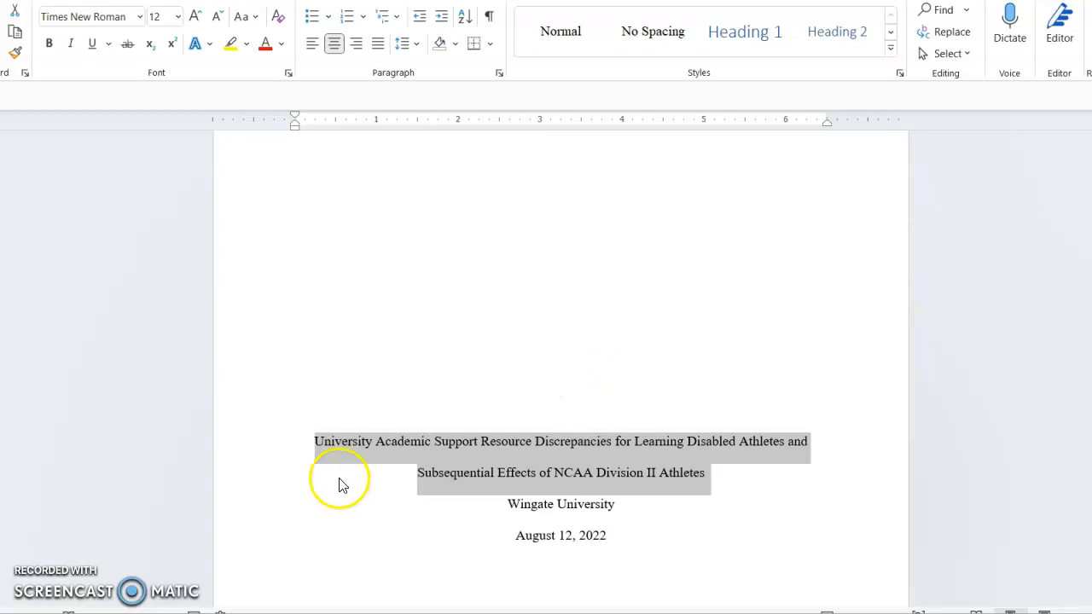
{"action": "scroll", "coordinate": [341, 478], "scroll_direction": "down", "scroll_amount": 1}
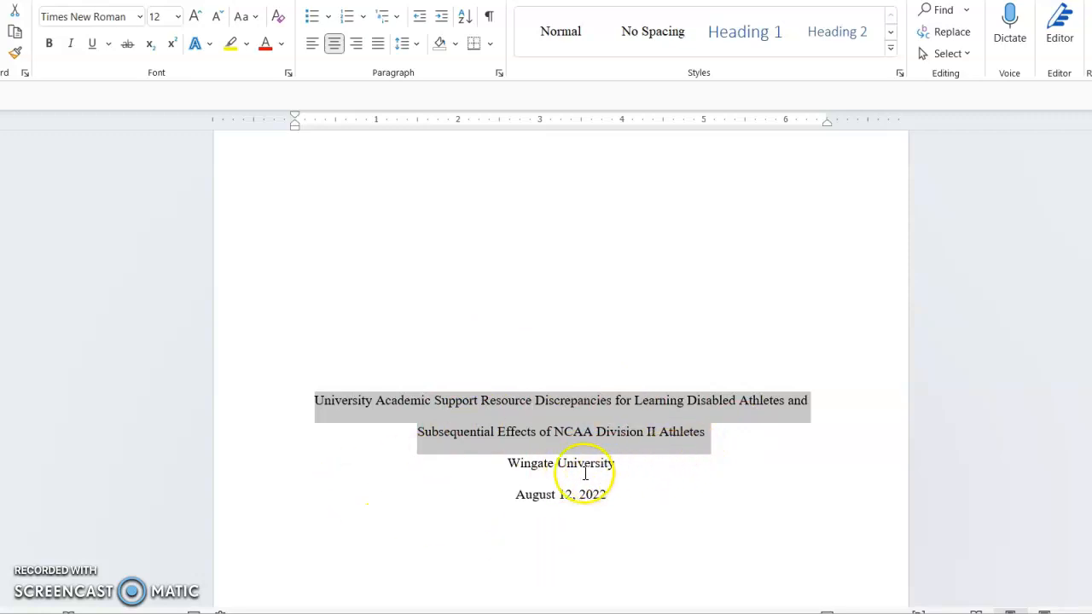
{"action": "left_click_drag", "start_coordinate": [520, 471], "coordinate": [585, 463]}
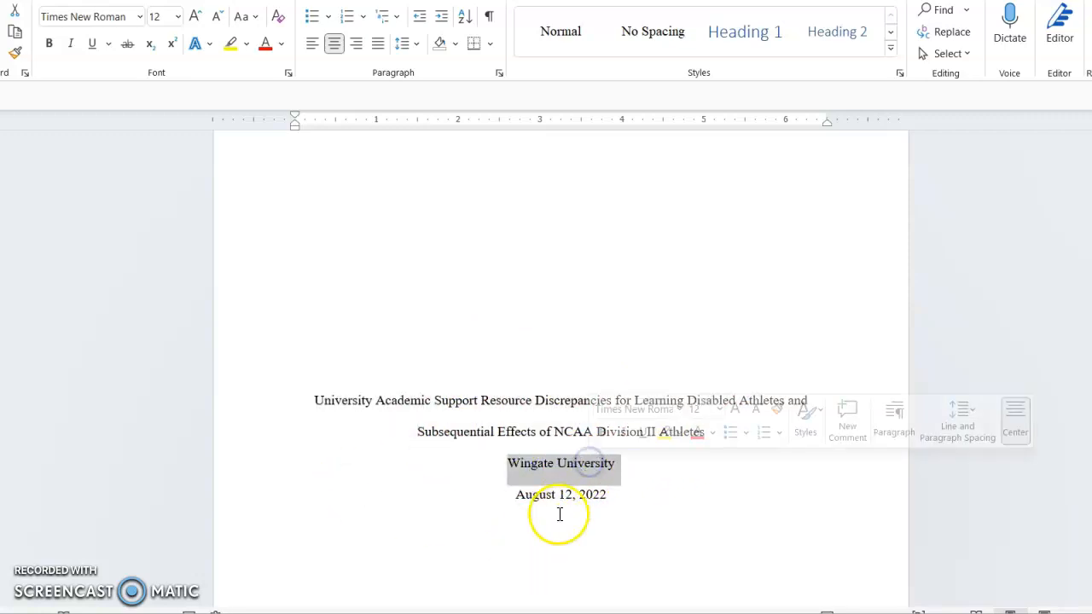
{"action": "left_click_drag", "start_coordinate": [517, 495], "coordinate": [597, 495]}
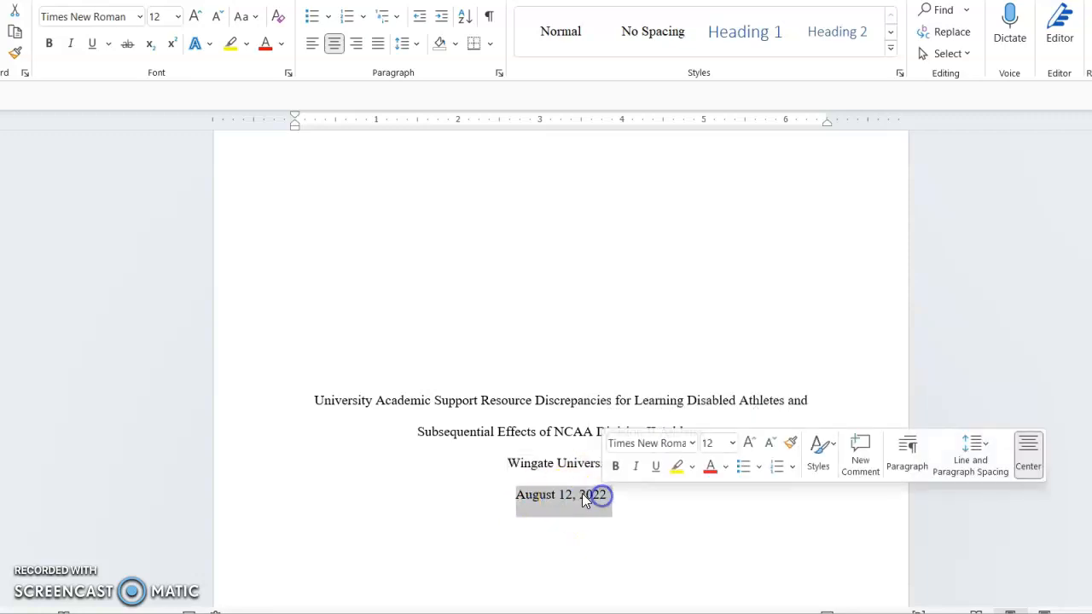
{"action": "left_click", "coordinate": [533, 462]}
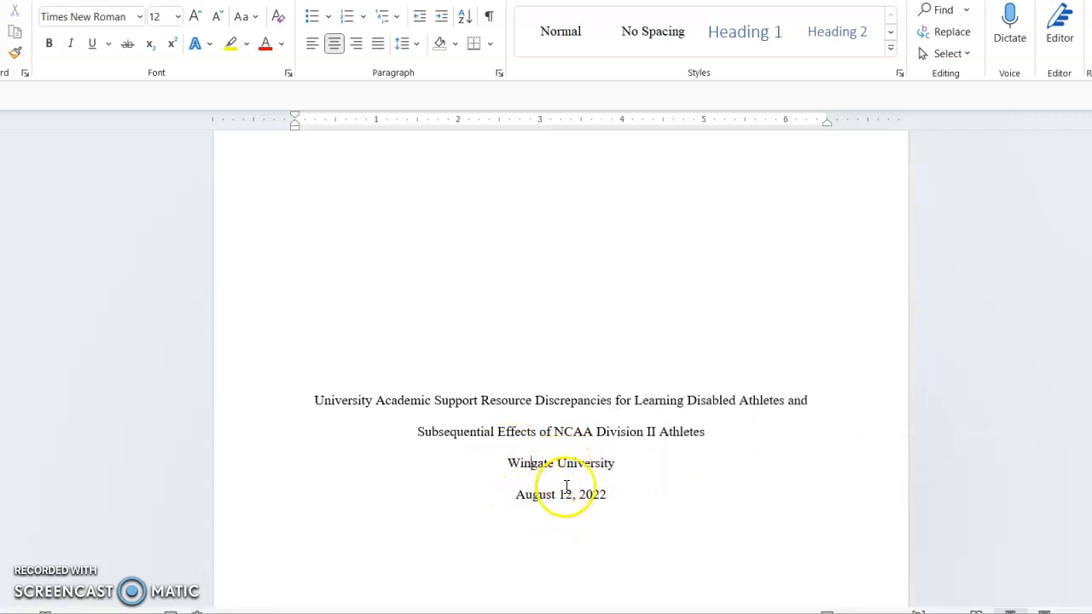
{"action": "scroll", "coordinate": [578, 470], "scroll_direction": "up", "scroll_amount": 2}
{"action": "scroll", "coordinate": [565, 474], "scroll_direction": "down", "scroll_amount": 4}
{"action": "scroll", "coordinate": [568, 471], "scroll_direction": "up", "scroll_amount": 4}
{"action": "scroll", "coordinate": [477, 460], "scroll_direction": "down", "scroll_amount": 6}
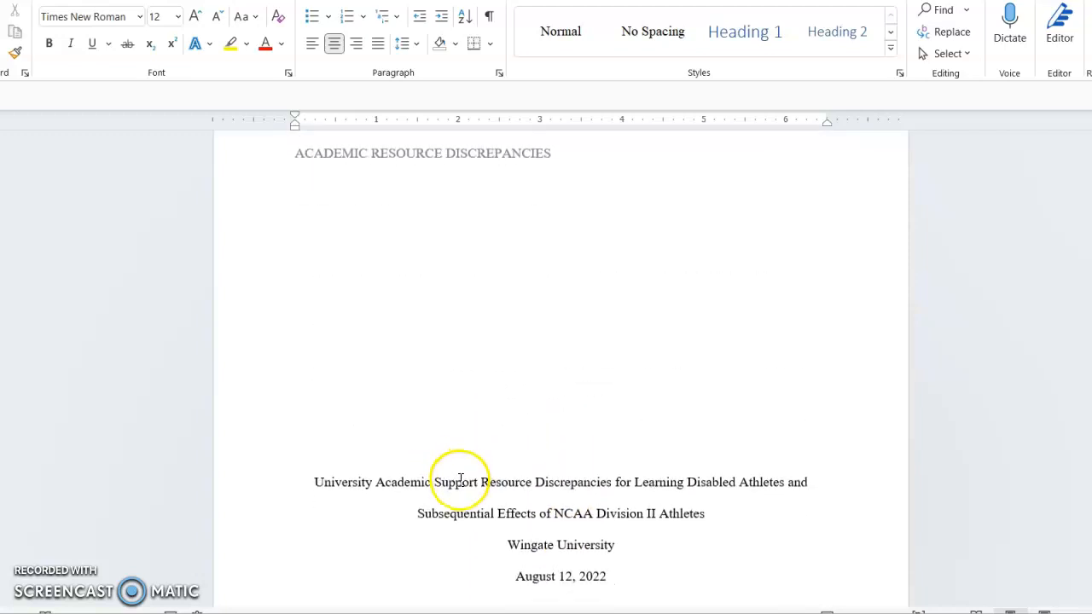
- Highlight the Introduction heading on page 2 and examine the formatting of the section below it
{"action": "scroll", "coordinate": [483, 446], "scroll_direction": "down", "scroll_amount": 12}
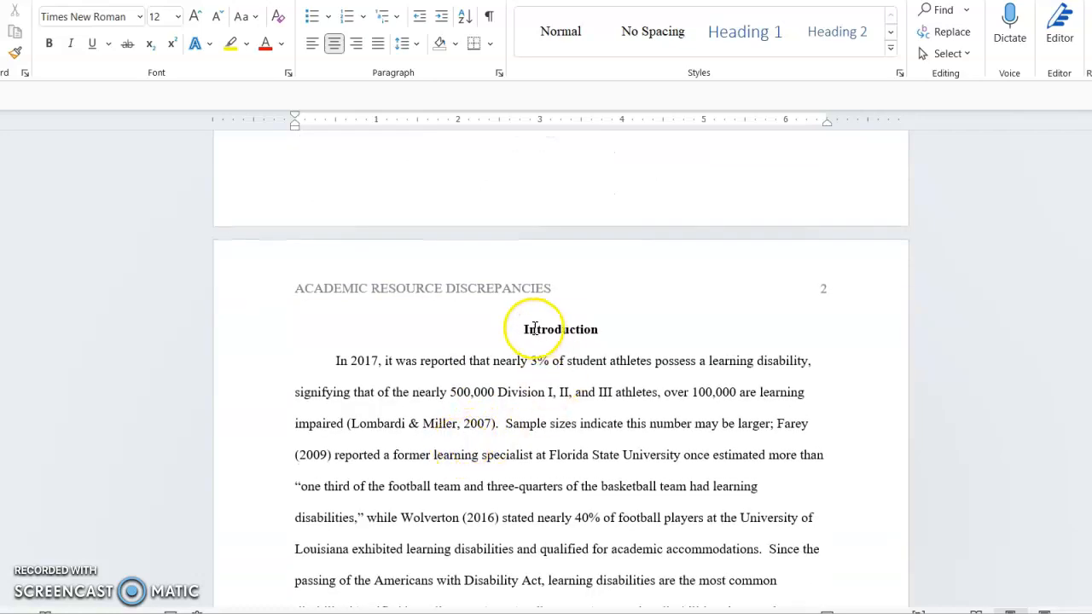
{"action": "left_click_drag", "start_coordinate": [522, 329], "coordinate": [630, 329]}
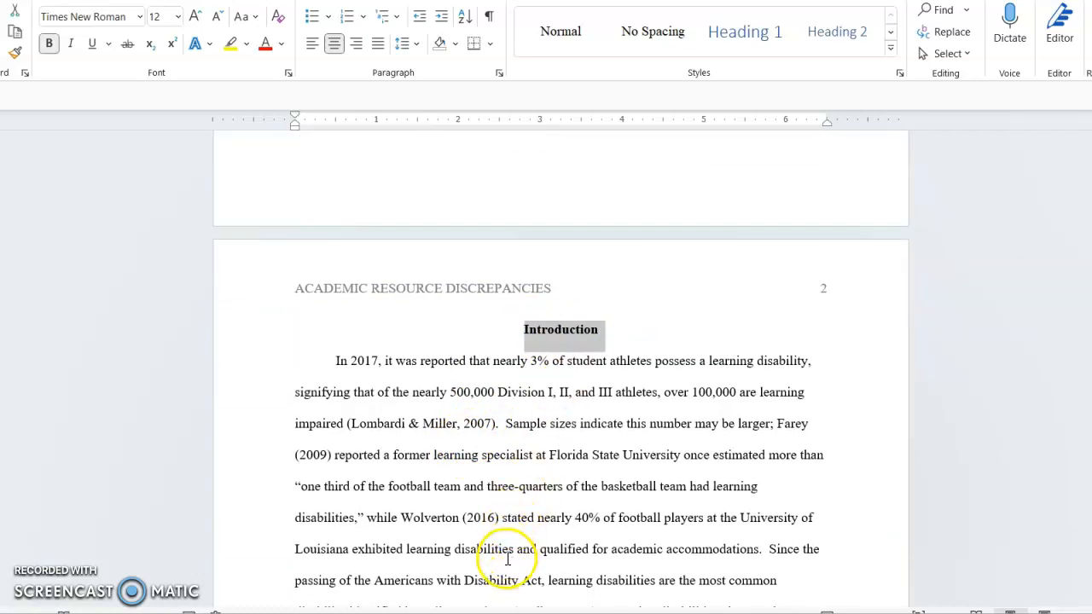
{"action": "scroll", "coordinate": [508, 558], "scroll_direction": "down", "scroll_amount": 4}
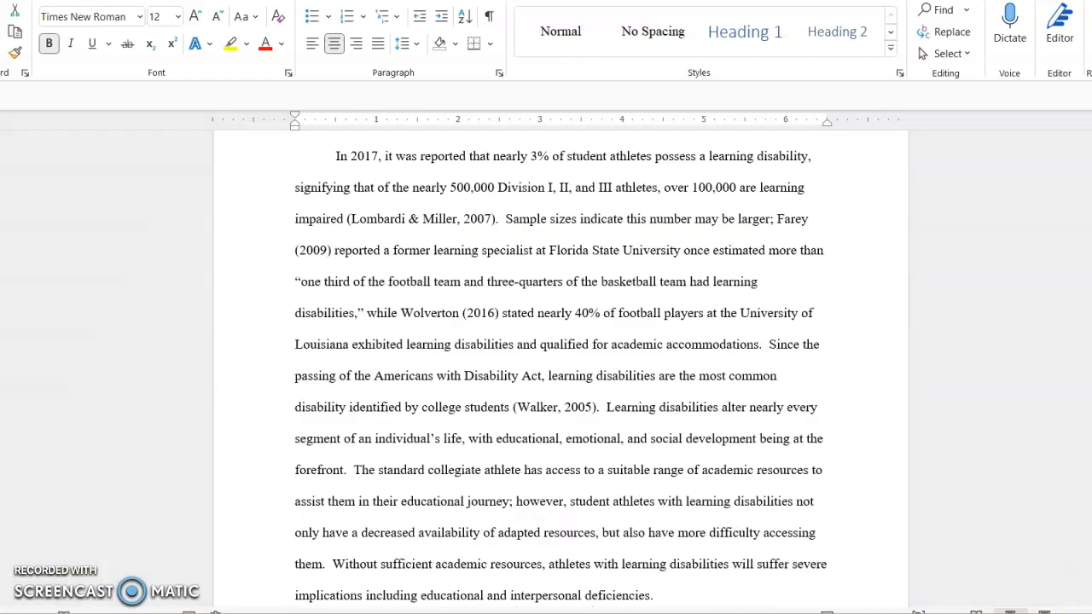
{"action": "scroll", "coordinate": [561, 371], "scroll_direction": "down", "scroll_amount": 6}
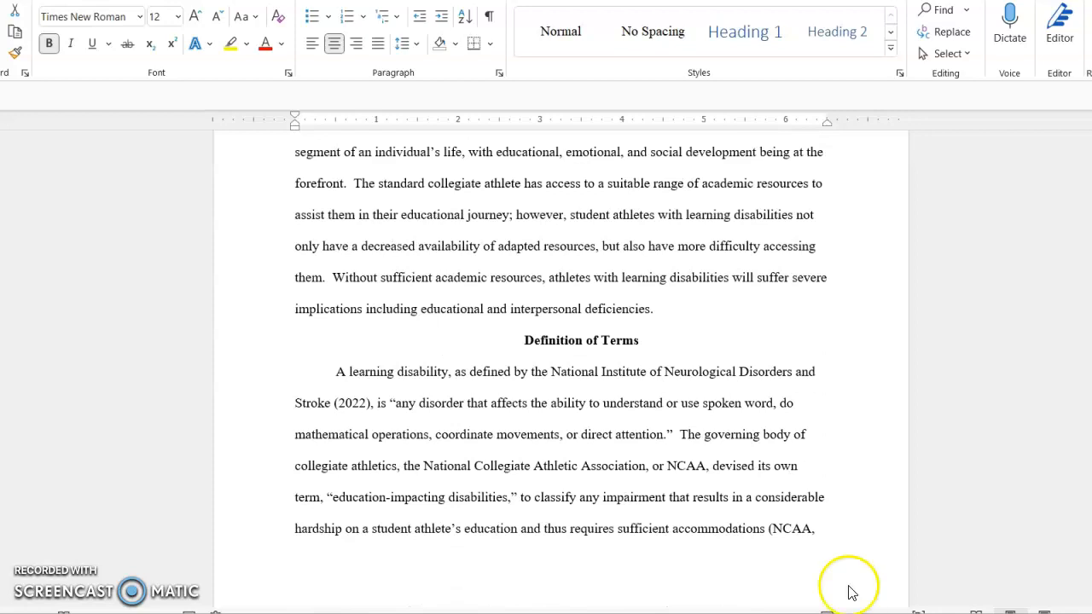
{"action": "scroll", "coordinate": [750, 456], "scroll_direction": "up", "scroll_amount": 5}
{"action": "scroll", "coordinate": [723, 459], "scroll_direction": "up", "scroll_amount": 4}
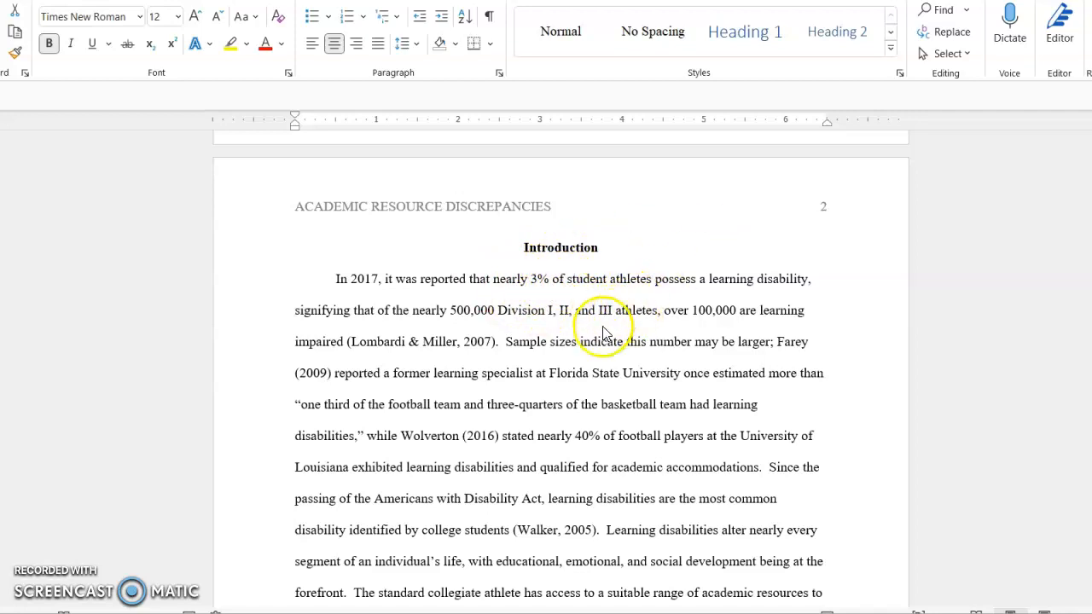
- Examine the Definition of Terms heading and how it separates the Introduction from the paragraph that follows
{"action": "scroll", "coordinate": [591, 307], "scroll_direction": "down", "scroll_amount": 4}
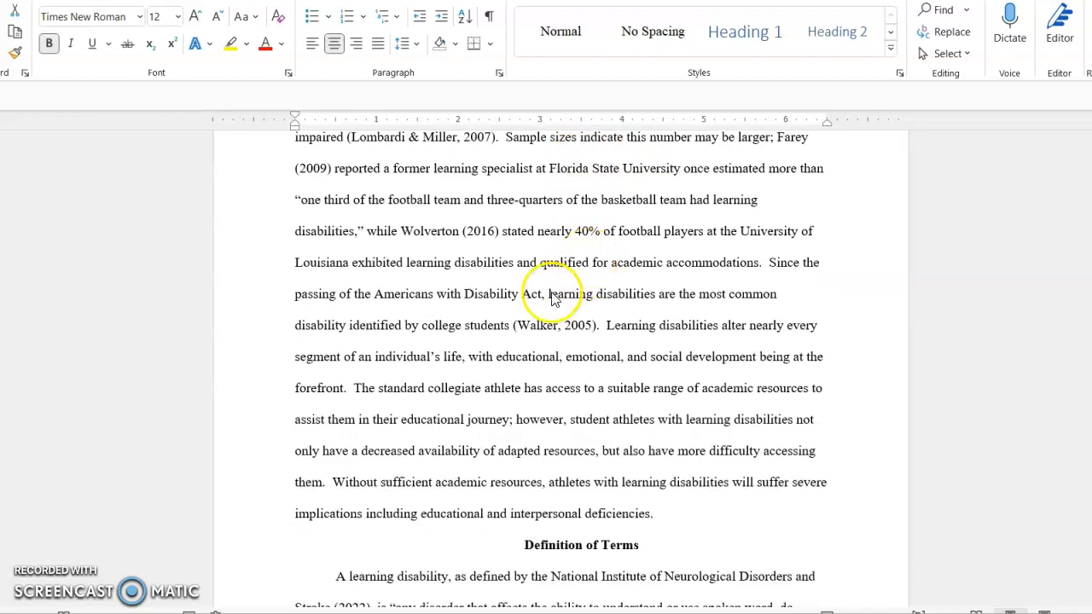
{"action": "scroll", "coordinate": [550, 307], "scroll_direction": "down", "scroll_amount": 2}
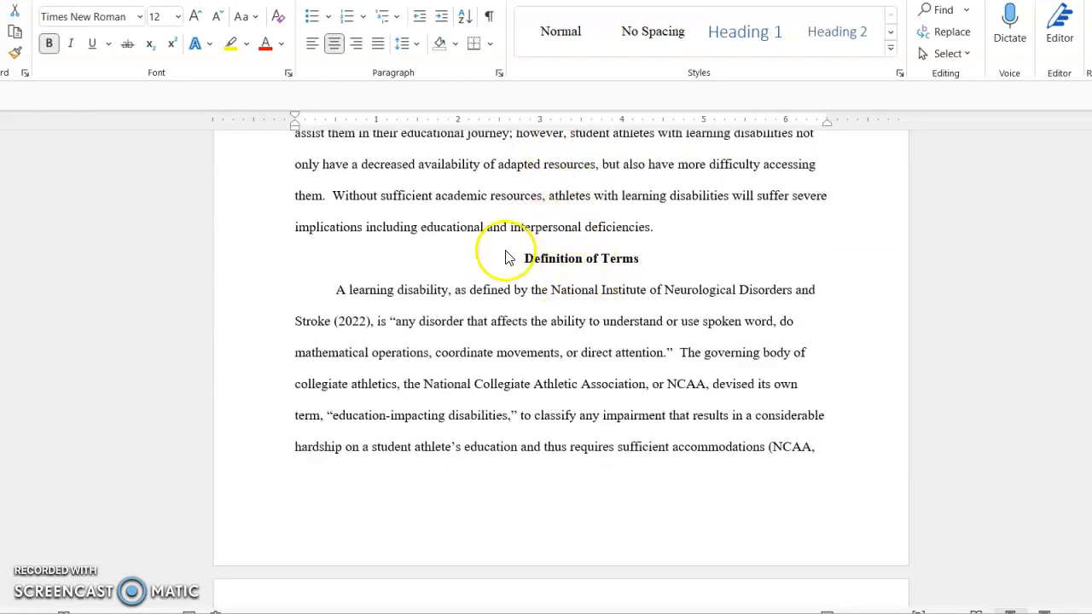
{"action": "scroll", "coordinate": [512, 307], "scroll_direction": "up", "scroll_amount": 2}
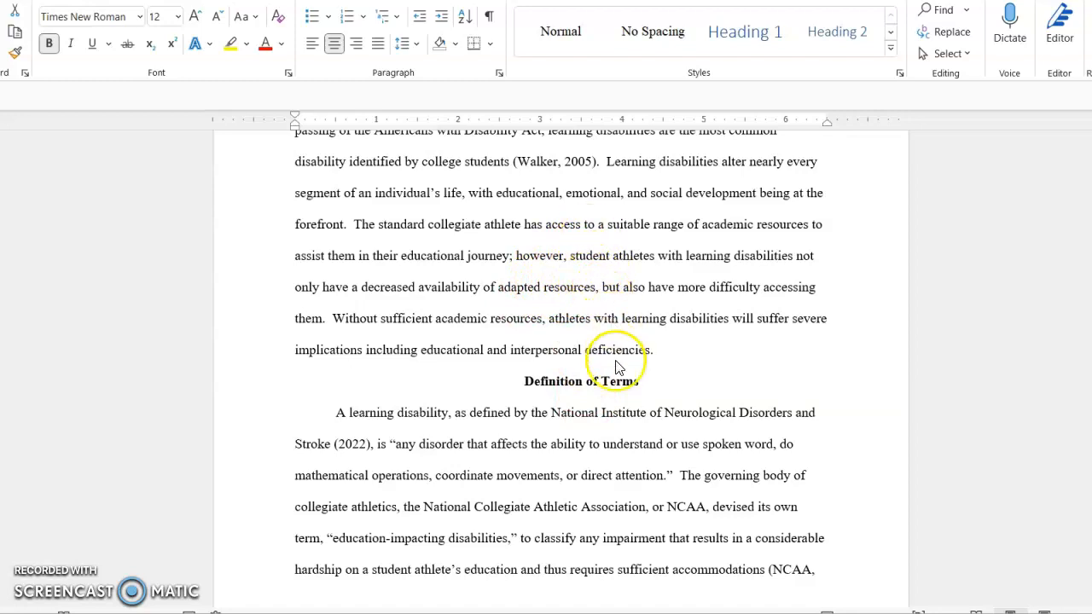
{"action": "scroll", "coordinate": [597, 410], "scroll_direction": "down", "scroll_amount": 1}
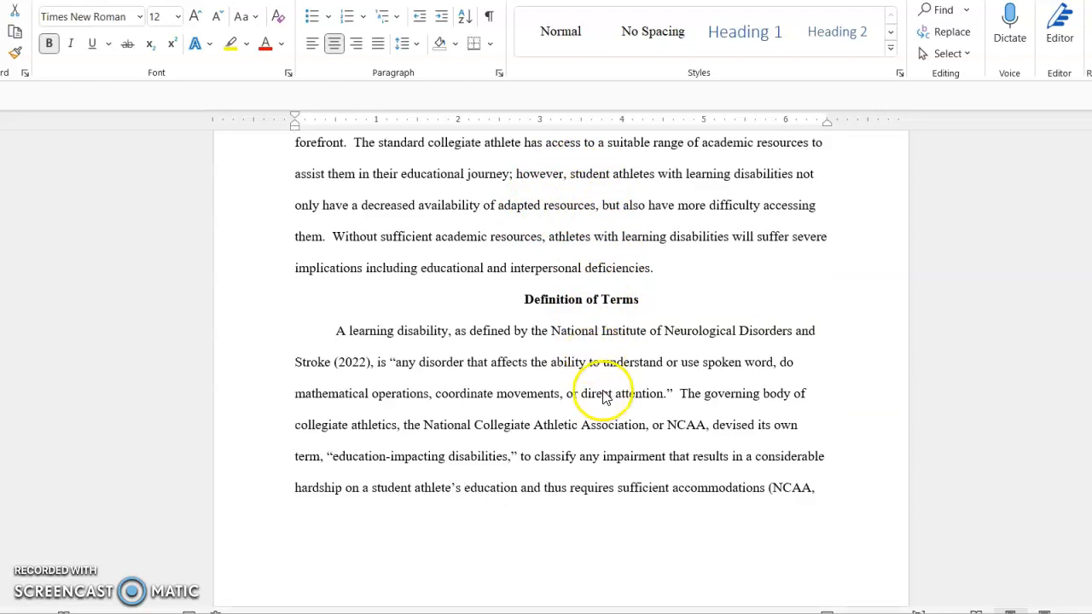
{"action": "scroll", "coordinate": [606, 363], "scroll_direction": "down", "scroll_amount": 1}
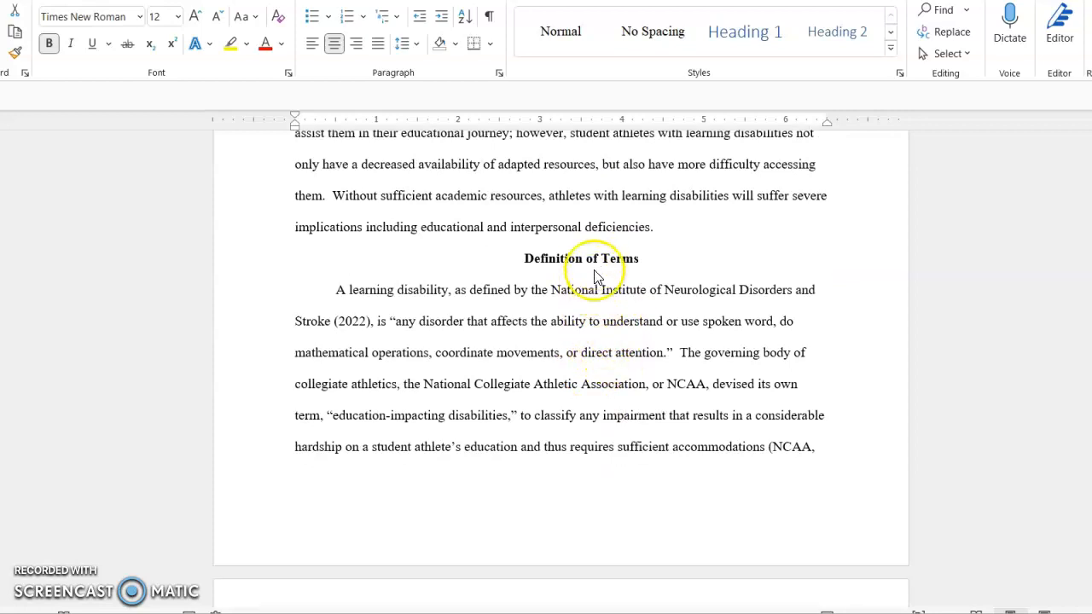
{"action": "scroll", "coordinate": [591, 383], "scroll_direction": "down", "scroll_amount": 2}
{"action": "scroll", "coordinate": [591, 383], "scroll_direction": "up", "scroll_amount": 6}
{"action": "scroll", "coordinate": [522, 333], "scroll_direction": "down", "scroll_amount": 2}
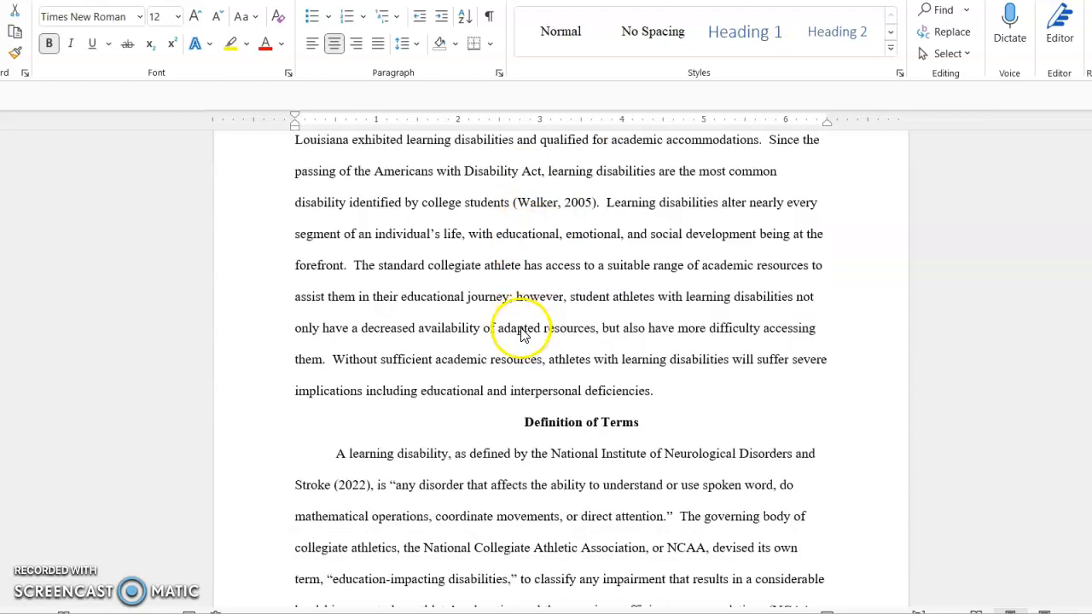
- Compare the Introduction paragraph's layout with the Definition of Terms section on page 2
{"action": "scroll", "coordinate": [523, 367], "scroll_direction": "up", "scroll_amount": 3}
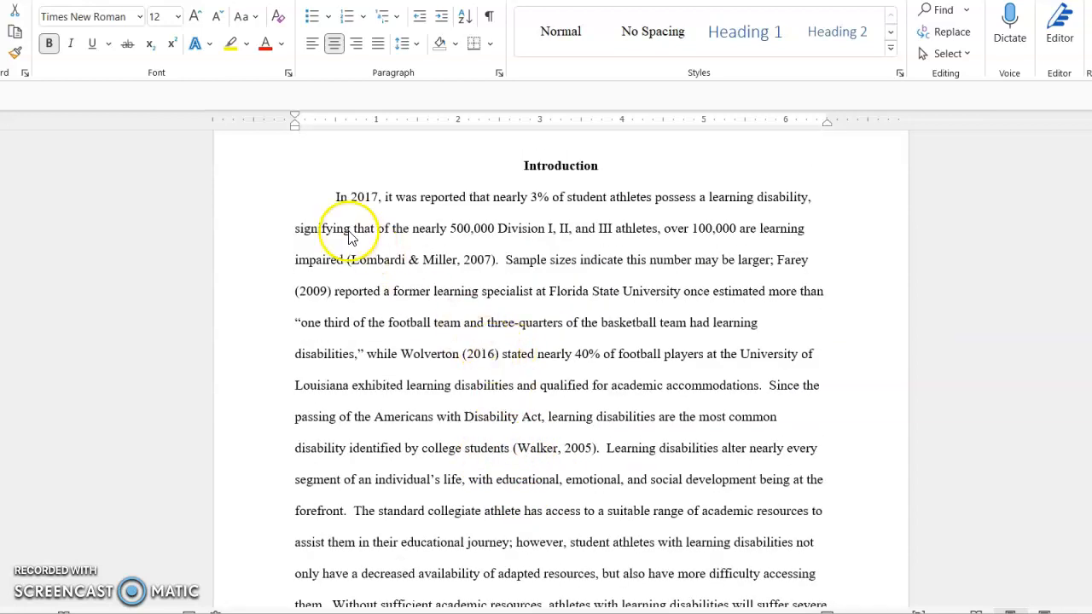
{"action": "scroll", "coordinate": [350, 237], "scroll_direction": "down", "scroll_amount": 6}
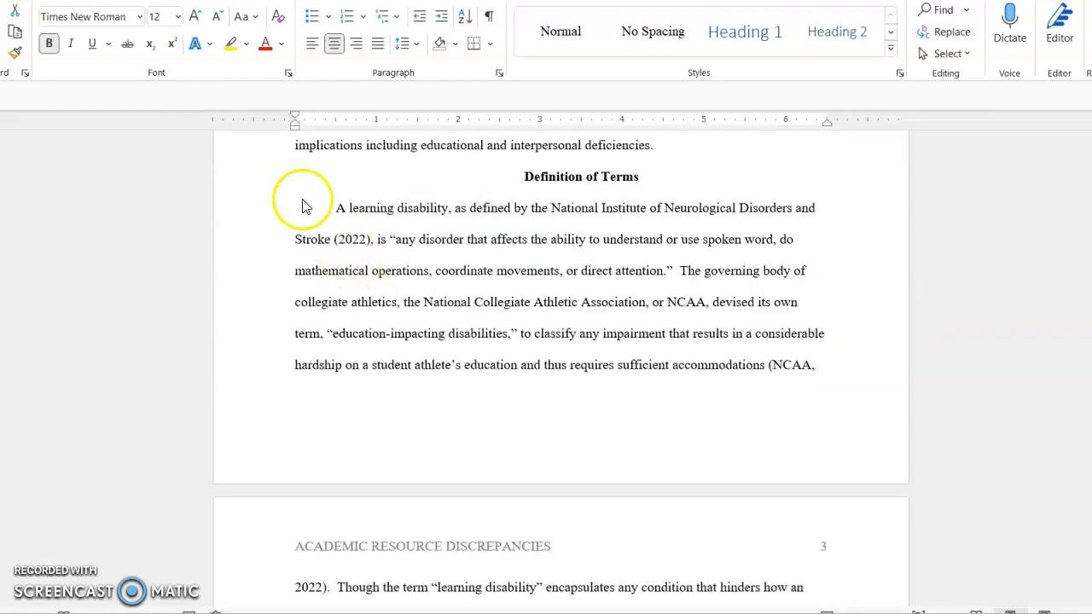
{"action": "scroll", "coordinate": [434, 268], "scroll_direction": "down", "scroll_amount": 3}
- Highlight the full paper title on the title page and compare it with the shortened title in the running header
{"action": "scroll", "coordinate": [486, 324], "scroll_direction": "up", "scroll_amount": 6}
{"action": "scroll", "coordinate": [484, 322], "scroll_direction": "up", "scroll_amount": 12}
{"action": "left_click_drag", "start_coordinate": [290, 349], "coordinate": [691, 405]}
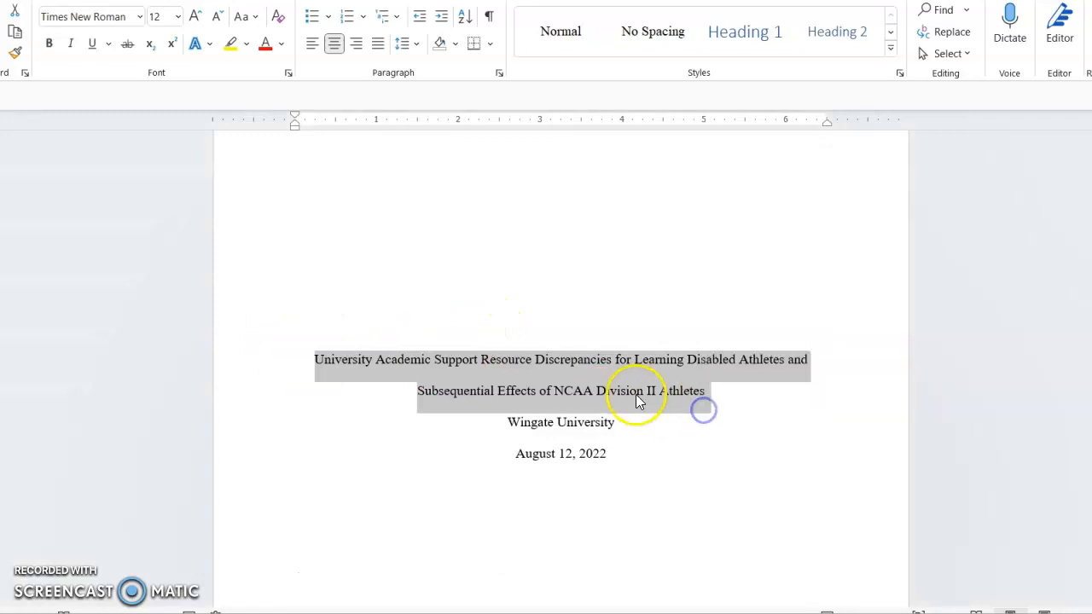
{"action": "scroll", "coordinate": [635, 394], "scroll_direction": "up", "scroll_amount": 2}
{"action": "scroll", "coordinate": [433, 241], "scroll_direction": "down", "scroll_amount": 1}
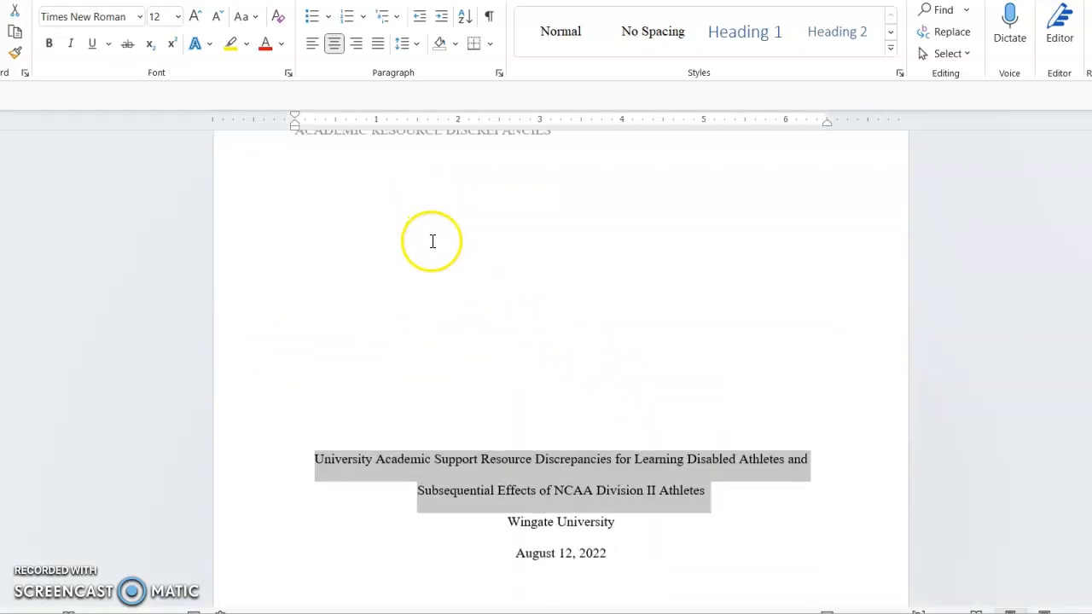
{"action": "scroll", "coordinate": [432, 241], "scroll_direction": "down", "scroll_amount": 2}
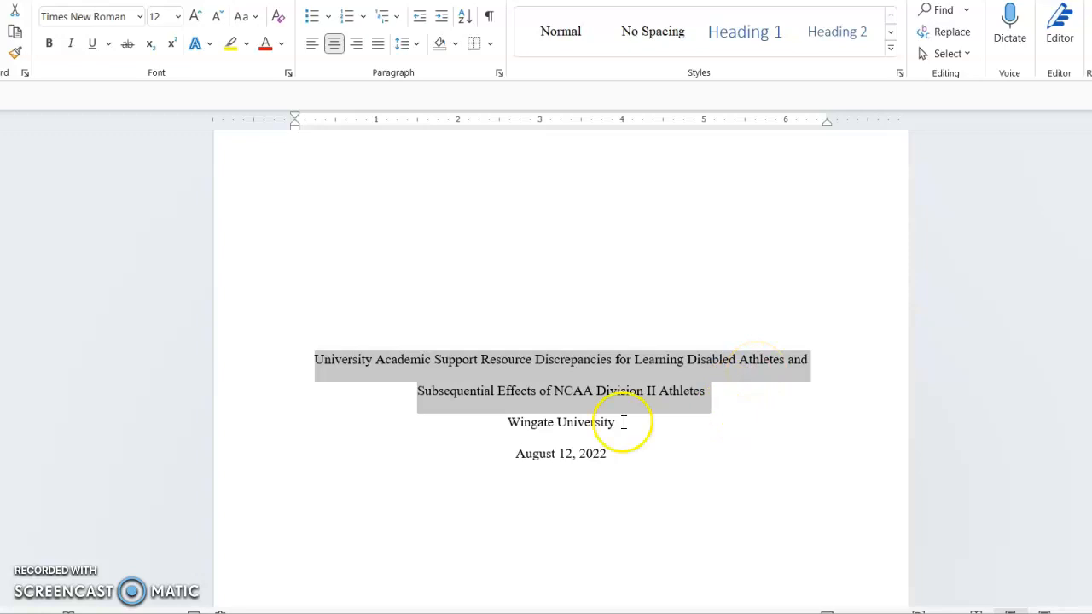
{"action": "scroll", "coordinate": [597, 414], "scroll_direction": "up", "scroll_amount": 3}
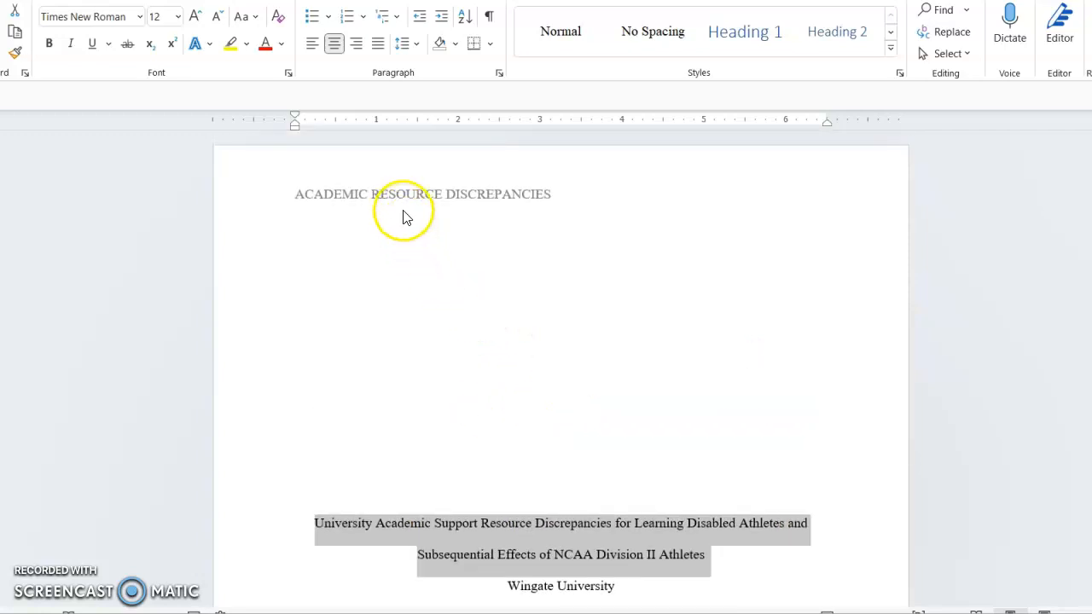
{"action": "scroll", "coordinate": [359, 188], "scroll_direction": "down", "scroll_amount": 2}
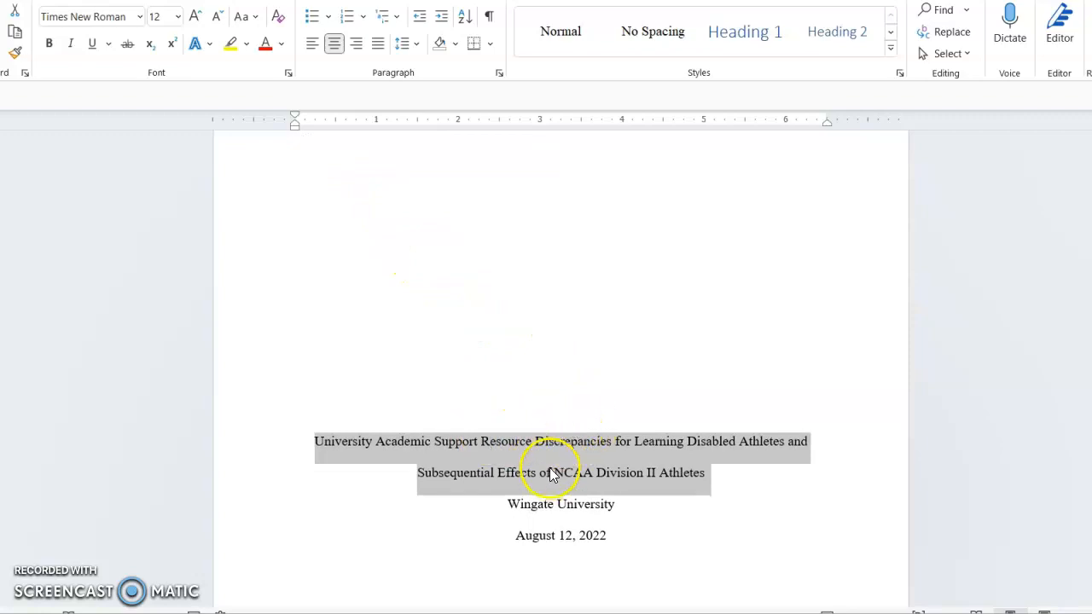
{"action": "scroll", "coordinate": [550, 476], "scroll_direction": "up", "scroll_amount": 2}
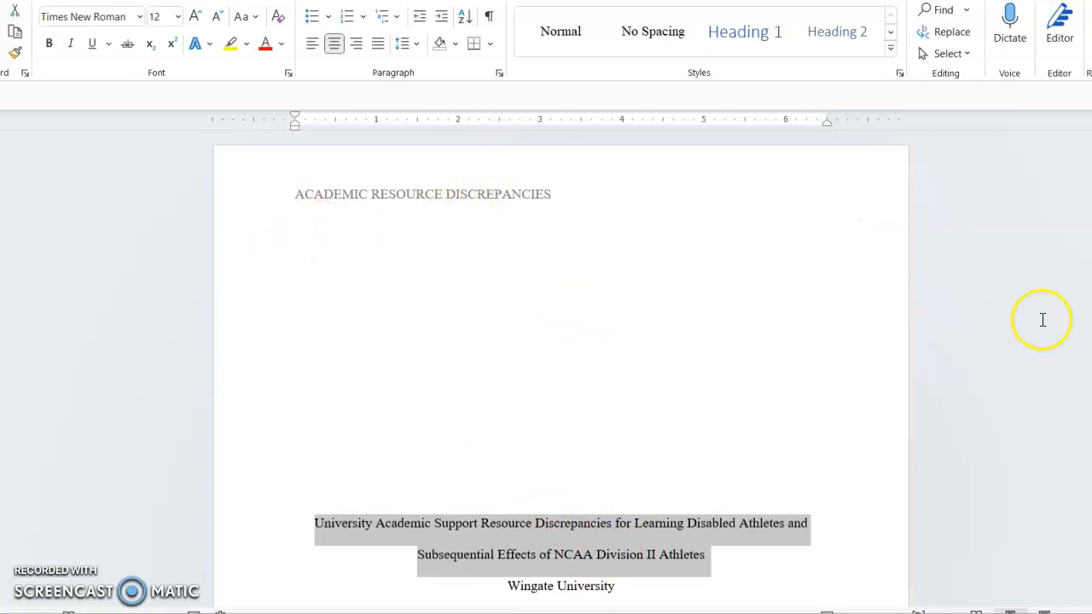
- Examine the body text under Definition of Terms and how it continues from page 2 onto page 3
{"action": "scroll", "coordinate": [554, 324], "scroll_direction": "down", "scroll_amount": 15}
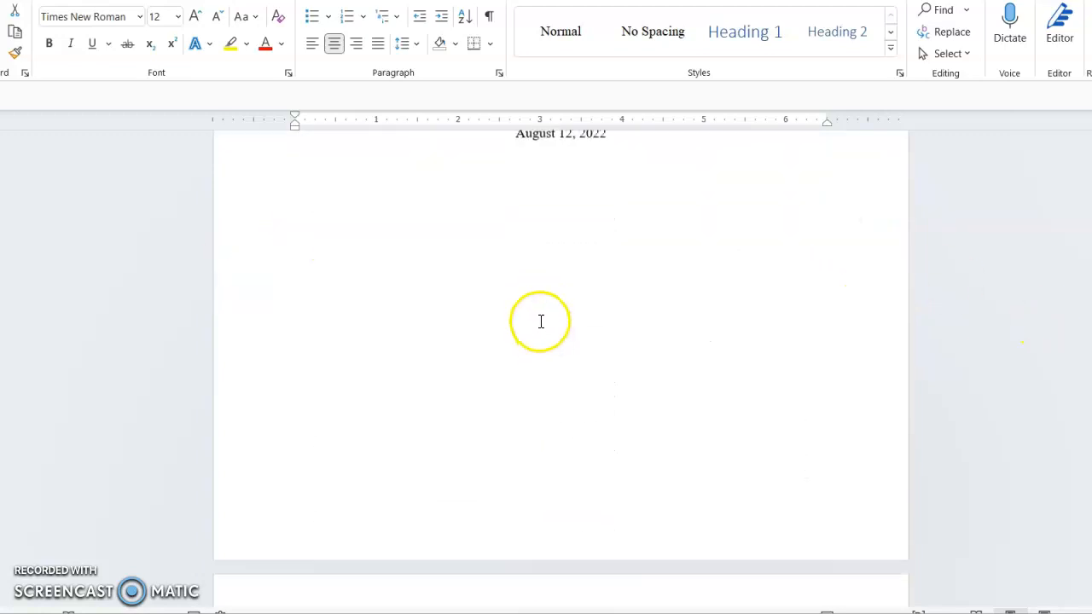
{"action": "scroll", "coordinate": [559, 313], "scroll_direction": "down", "scroll_amount": 20}
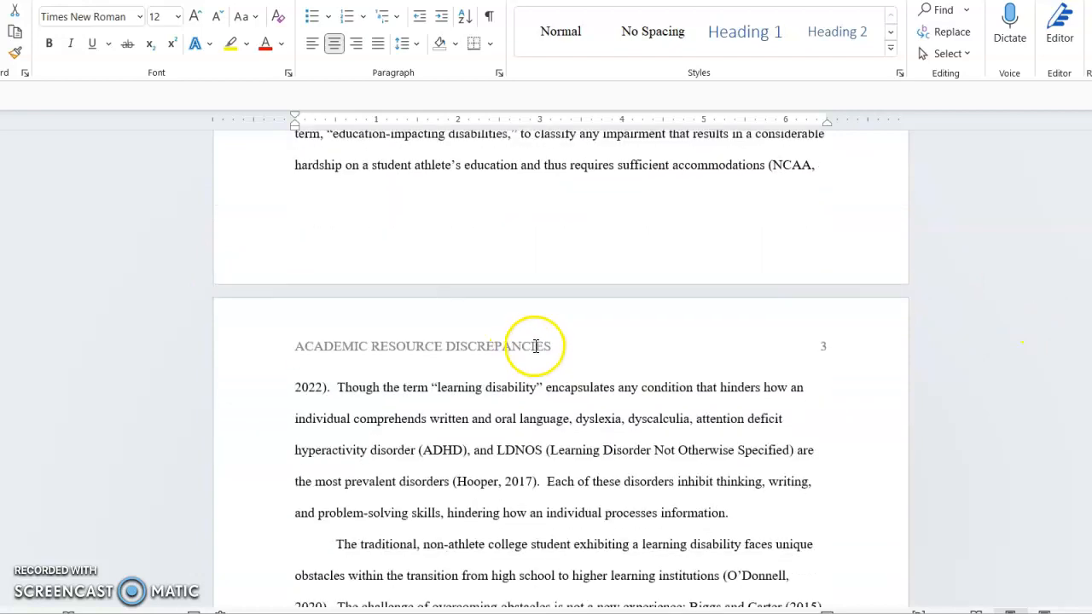
{"action": "scroll", "coordinate": [537, 357], "scroll_direction": "up", "scroll_amount": 10}
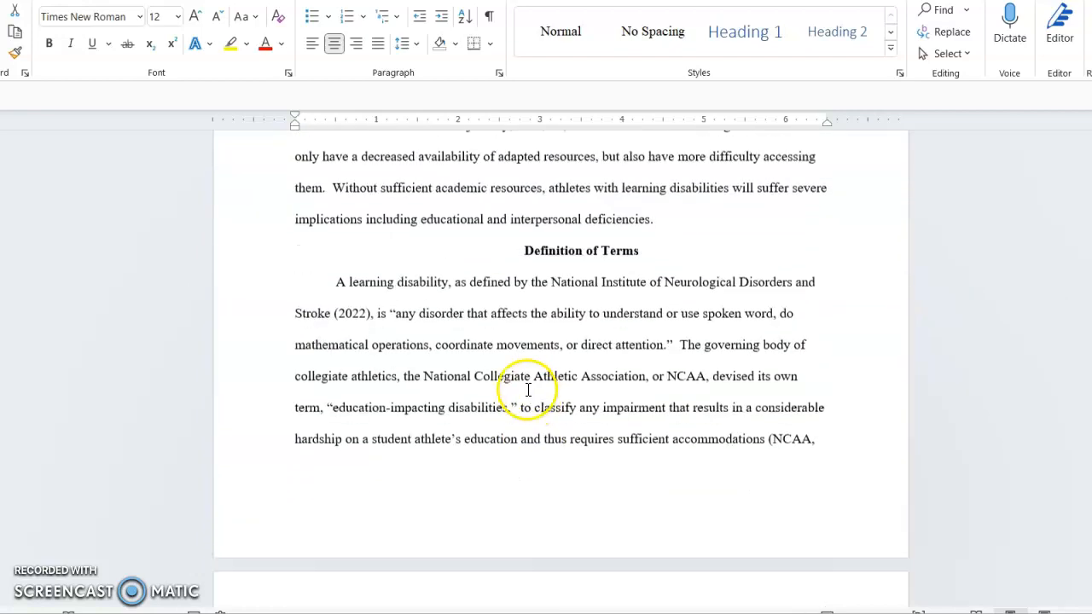
{"action": "scroll", "coordinate": [537, 376], "scroll_direction": "up", "scroll_amount": 3}
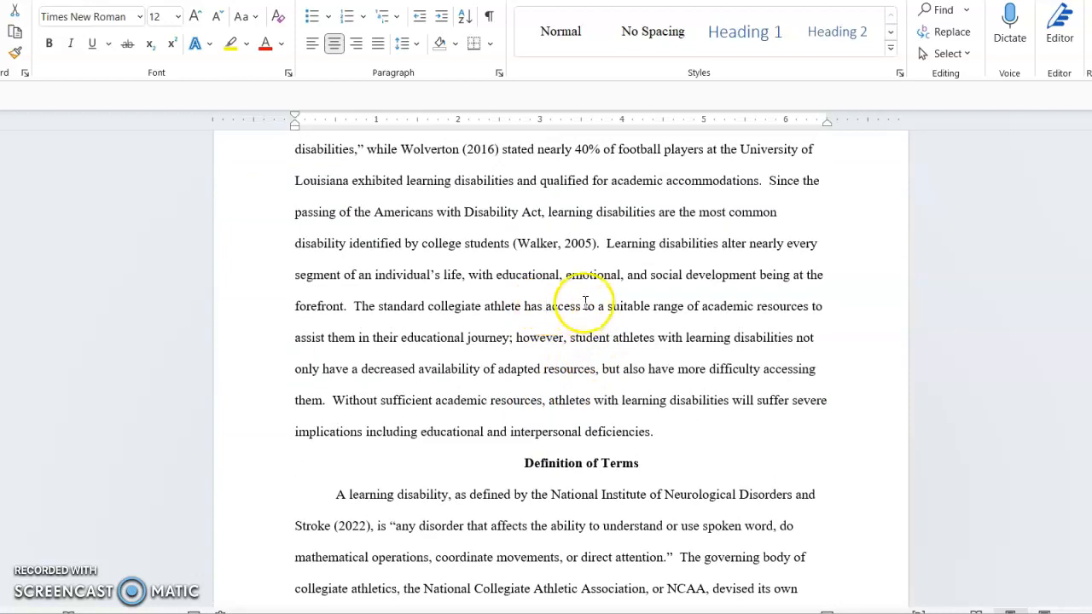
{"action": "scroll", "coordinate": [585, 302], "scroll_direction": "down", "scroll_amount": 6}
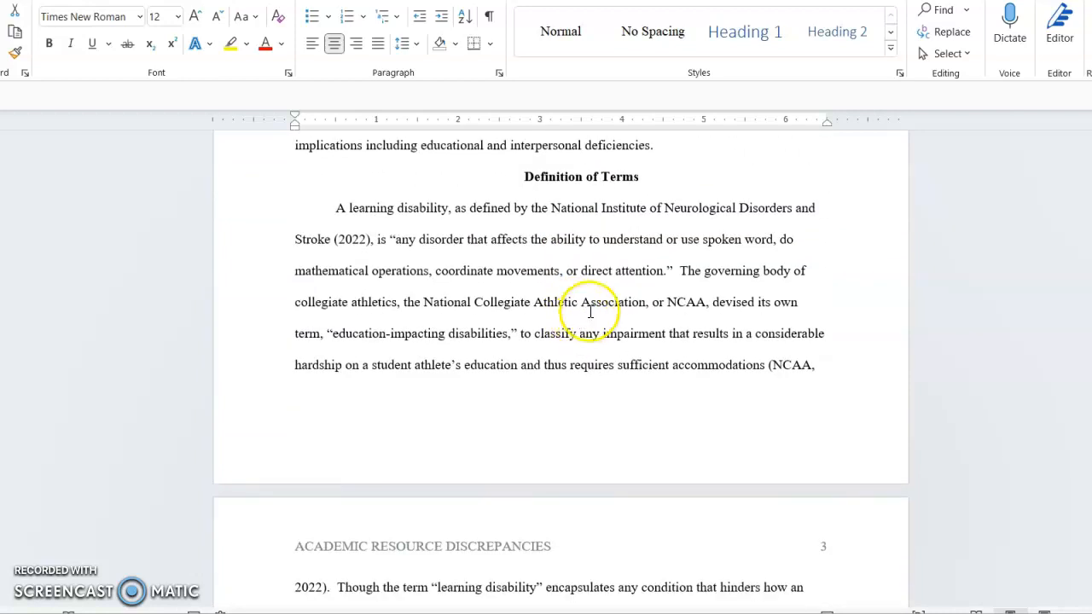
{"action": "scroll", "coordinate": [528, 291], "scroll_direction": "down", "scroll_amount": 7}
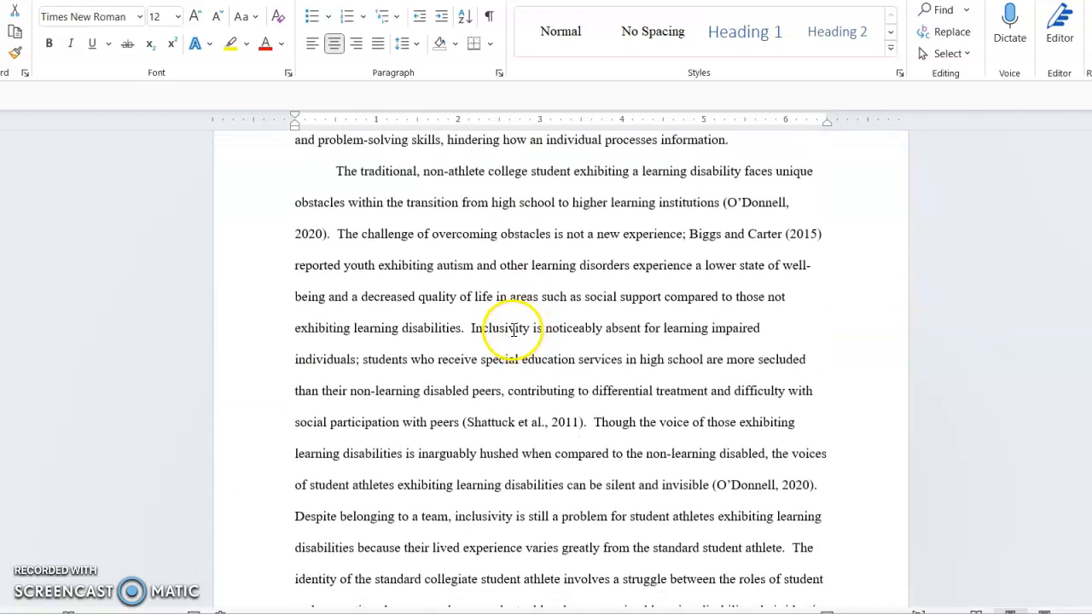
{"action": "scroll", "coordinate": [486, 357], "scroll_direction": "up", "scroll_amount": 5}
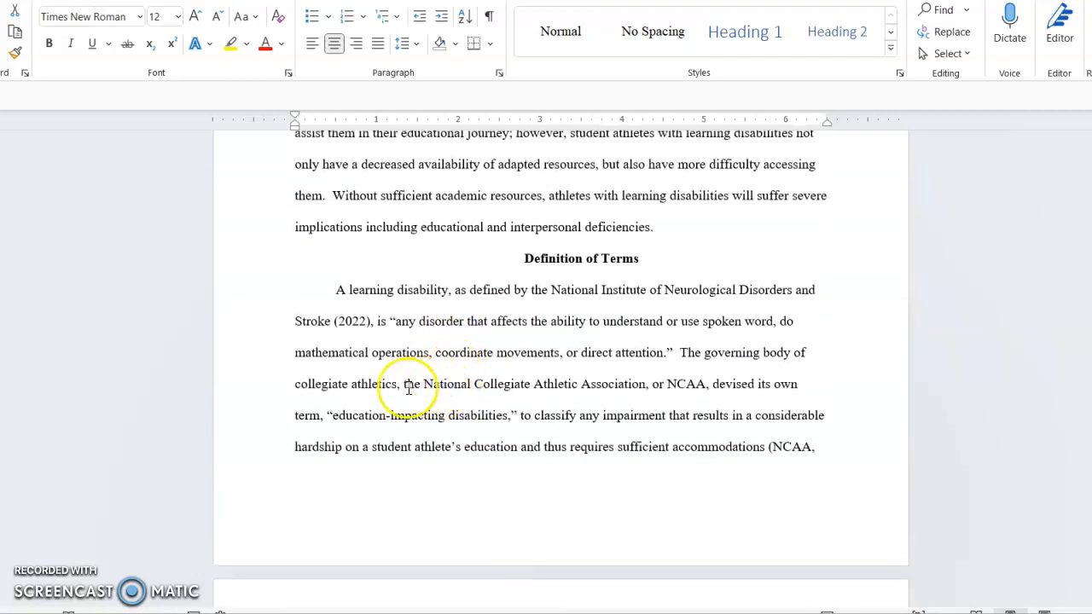
{"action": "scroll", "coordinate": [393, 324], "scroll_direction": "down", "scroll_amount": 6}
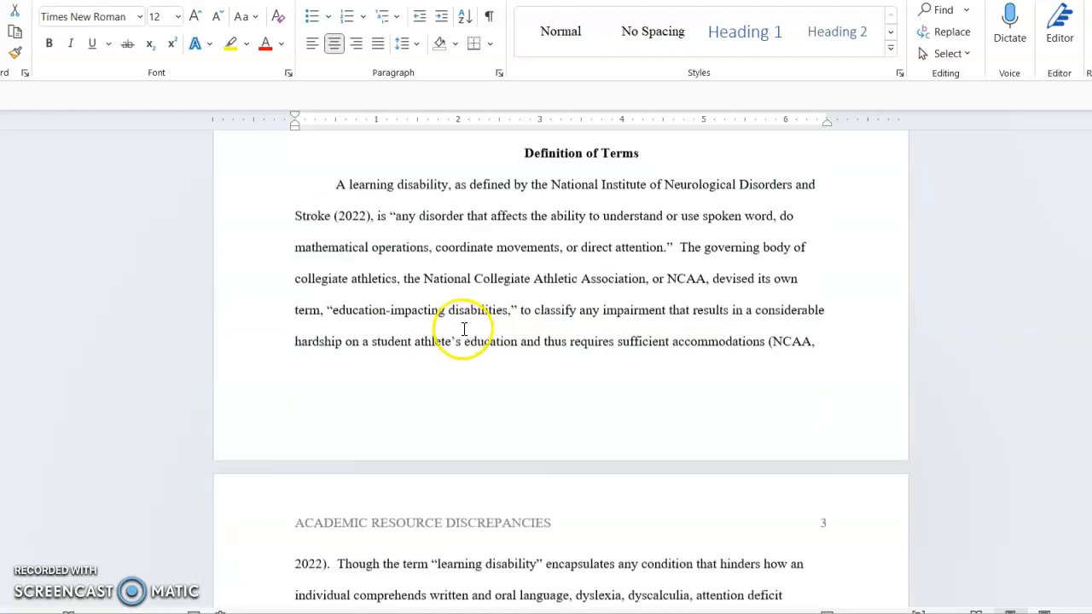
- Highlight the opening of the Definition of Terms paragraph, from "A learning disability" through the 2022 citation
{"action": "scroll", "coordinate": [565, 360], "scroll_direction": "down", "scroll_amount": 2}
{"action": "scroll", "coordinate": [731, 398], "scroll_direction": "up", "scroll_amount": 3}
{"action": "scroll", "coordinate": [765, 411], "scroll_direction": "up", "scroll_amount": 4}
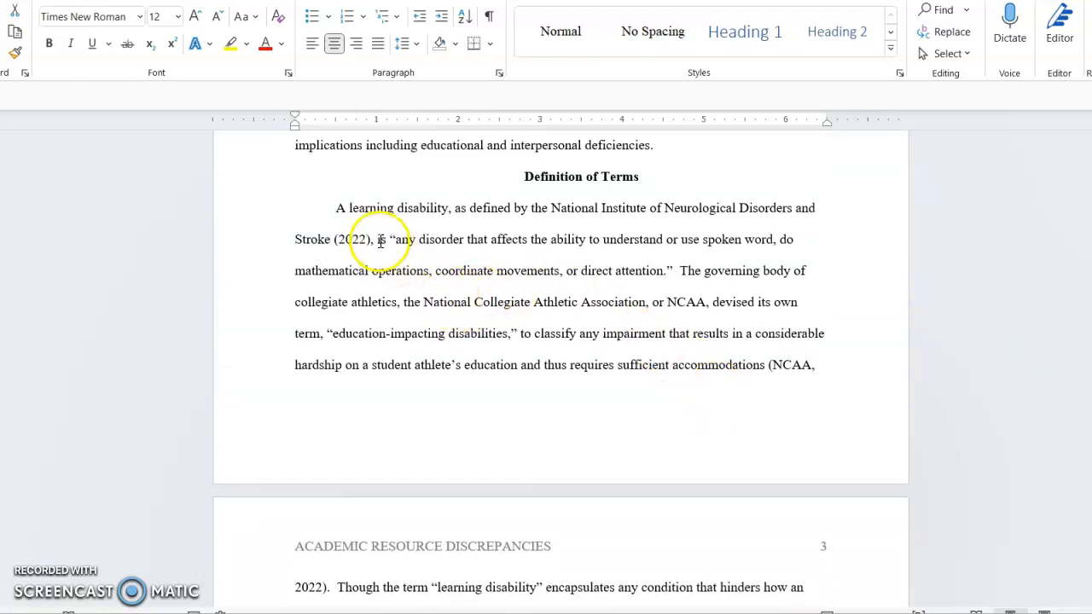
{"action": "left_click_drag", "start_coordinate": [337, 211], "coordinate": [367, 239]}
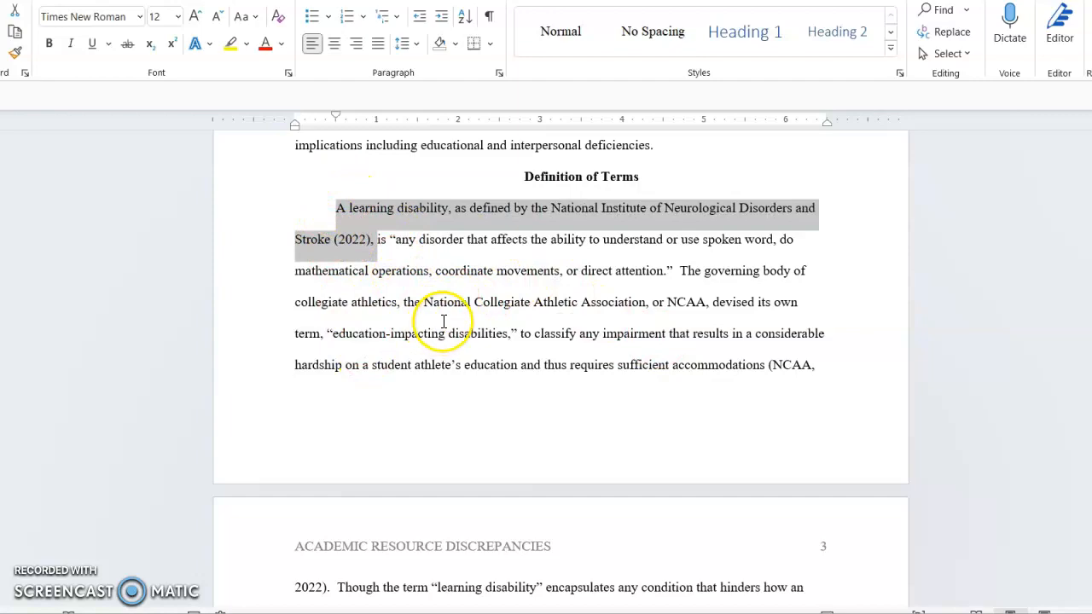
- Examine the body paragraphs and in-text citations on pages 3 and 4
{"action": "scroll", "coordinate": [507, 259], "scroll_direction": "down", "scroll_amount": 7}
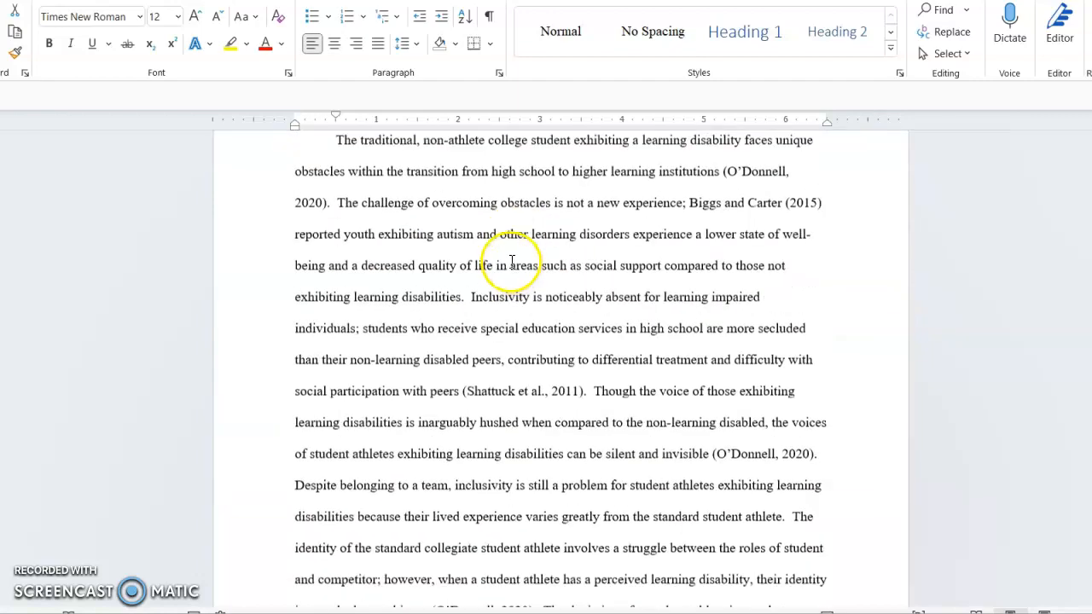
{"action": "scroll", "coordinate": [526, 247], "scroll_direction": "down", "scroll_amount": 7}
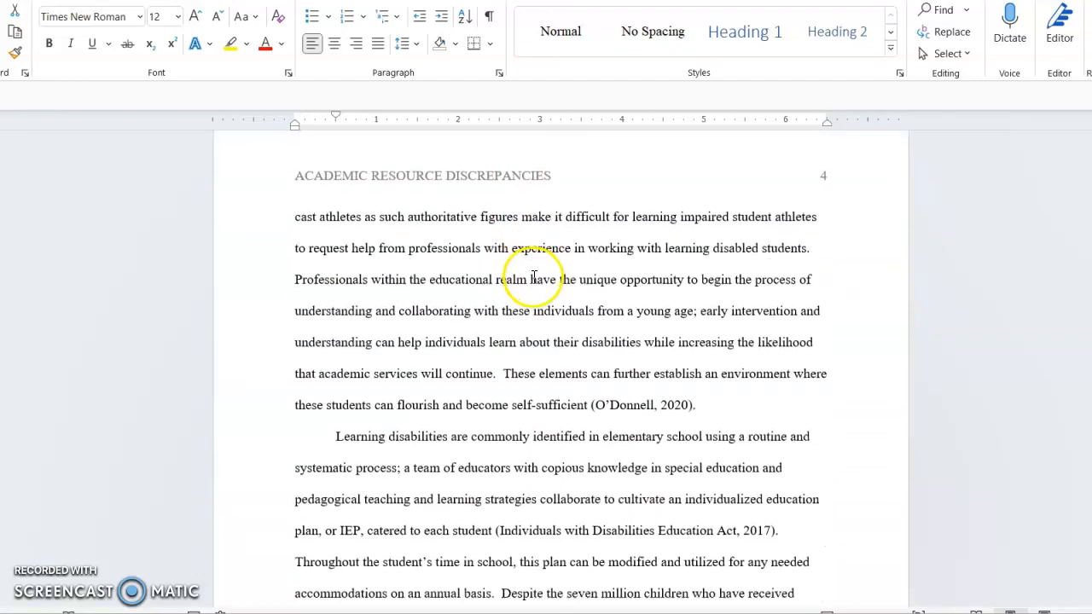
{"action": "scroll", "coordinate": [475, 285], "scroll_direction": "up", "scroll_amount": 3}
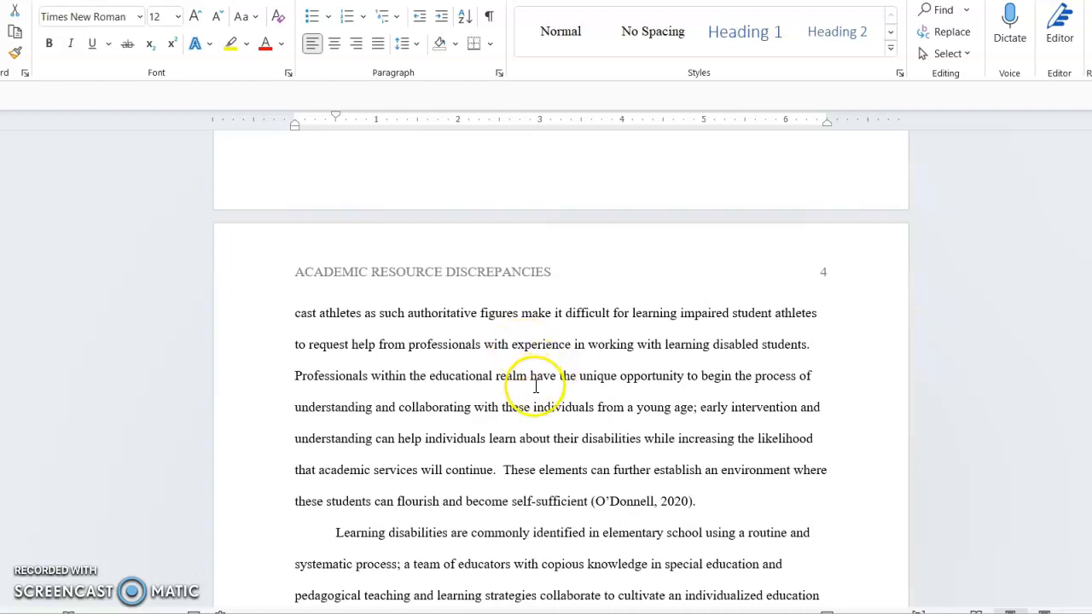
{"action": "scroll", "coordinate": [536, 388], "scroll_direction": "down", "scroll_amount": 5}
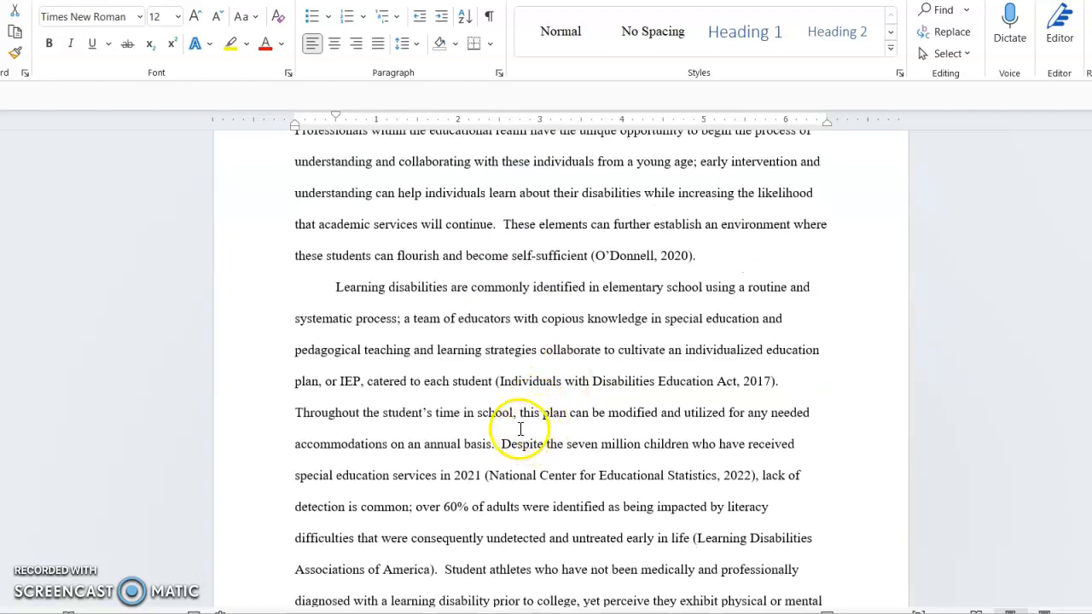
{"action": "scroll", "coordinate": [519, 429], "scroll_direction": "up", "scroll_amount": 3}
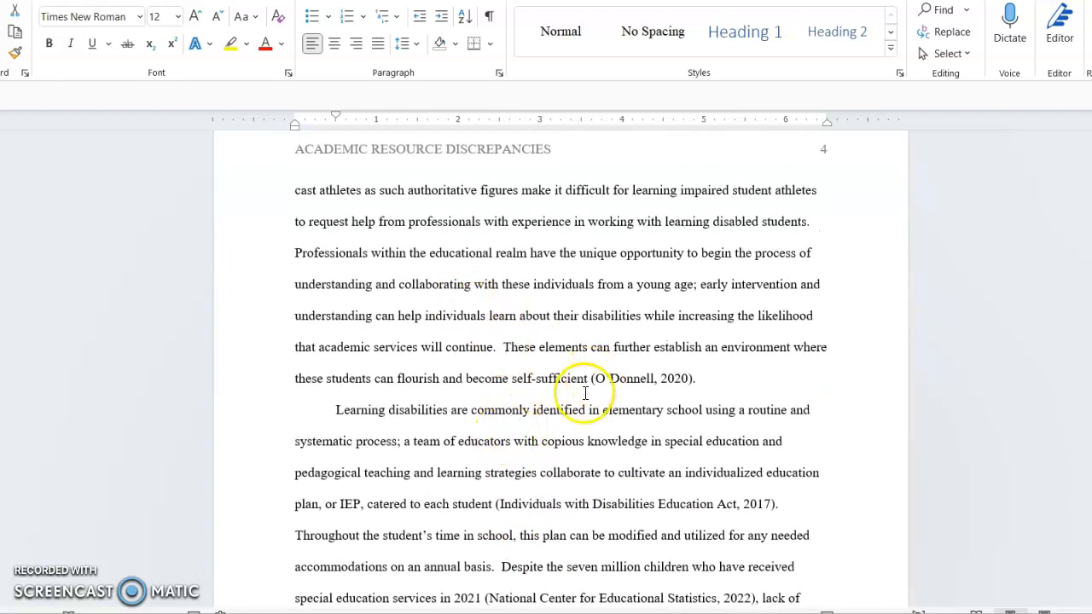
- Examine the page break between pages 4 and 5 and the heading "The Intersection of Self-Disclosure and Stigma"
{"action": "scroll", "coordinate": [585, 393], "scroll_direction": "down", "scroll_amount": 15}
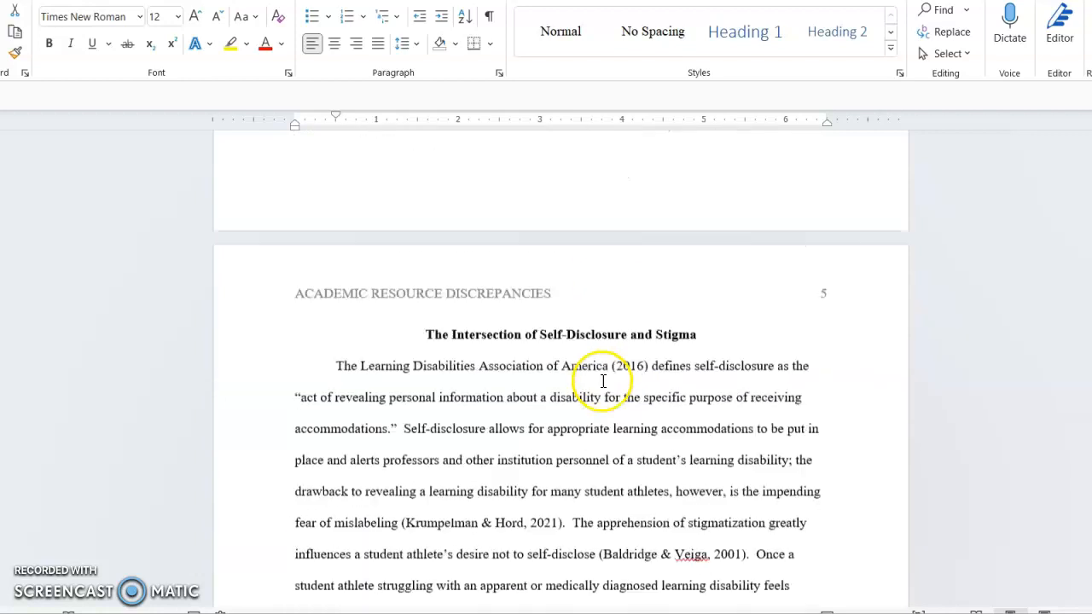
{"action": "scroll", "coordinate": [603, 381], "scroll_direction": "down", "scroll_amount": 1}
{"action": "scroll", "coordinate": [602, 383], "scroll_direction": "up", "scroll_amount": 5}
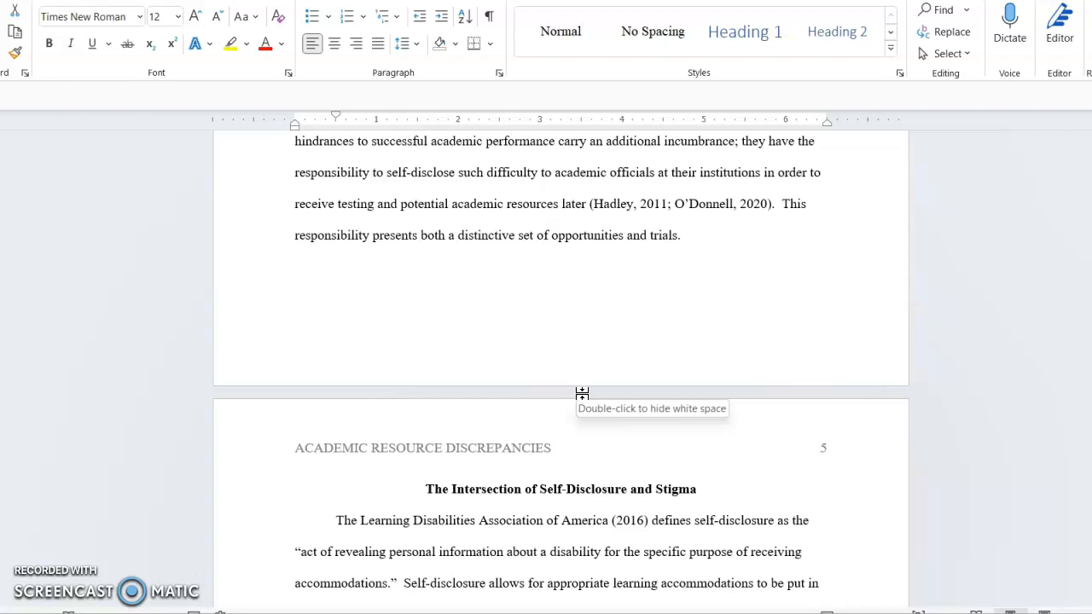
{"action": "scroll", "coordinate": [293, 358], "scroll_direction": "down", "scroll_amount": 10}
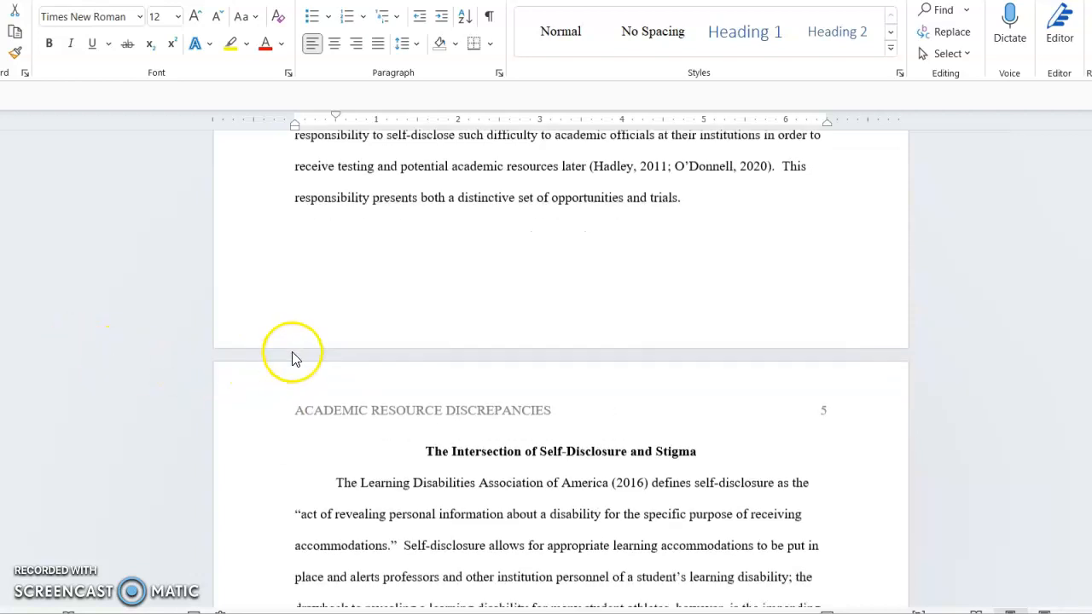
- Review the indented paragraphs and citations from page 5 through the "Lacking Resources Fueled by Insufficient Understanding Among Institutions of Higher Learning" heading
{"action": "scroll", "coordinate": [316, 328], "scroll_direction": "down", "scroll_amount": 7}
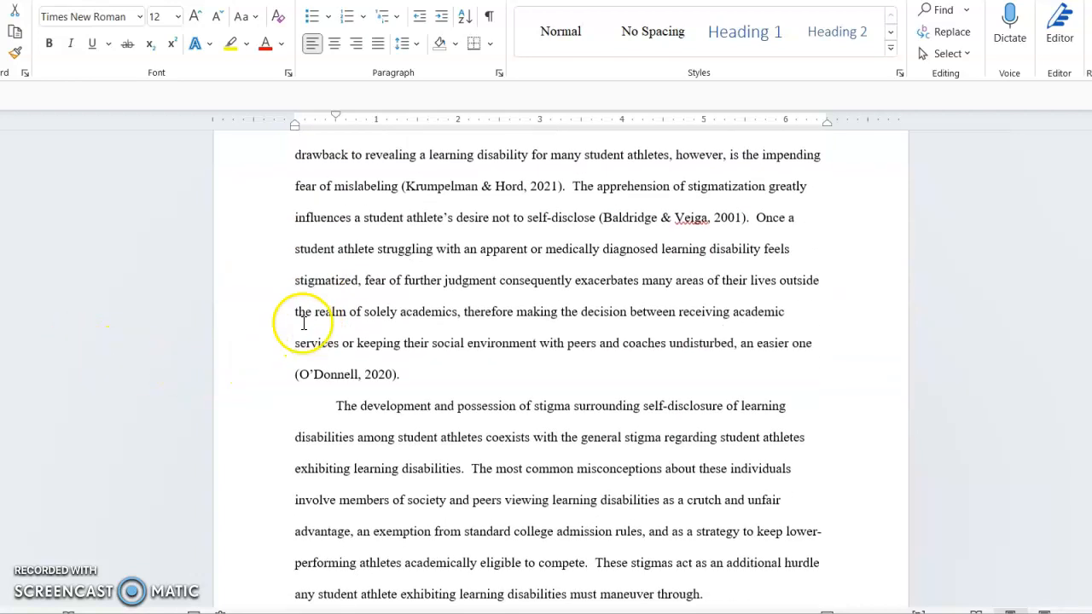
{"action": "scroll", "coordinate": [337, 340], "scroll_direction": "down", "scroll_amount": 10}
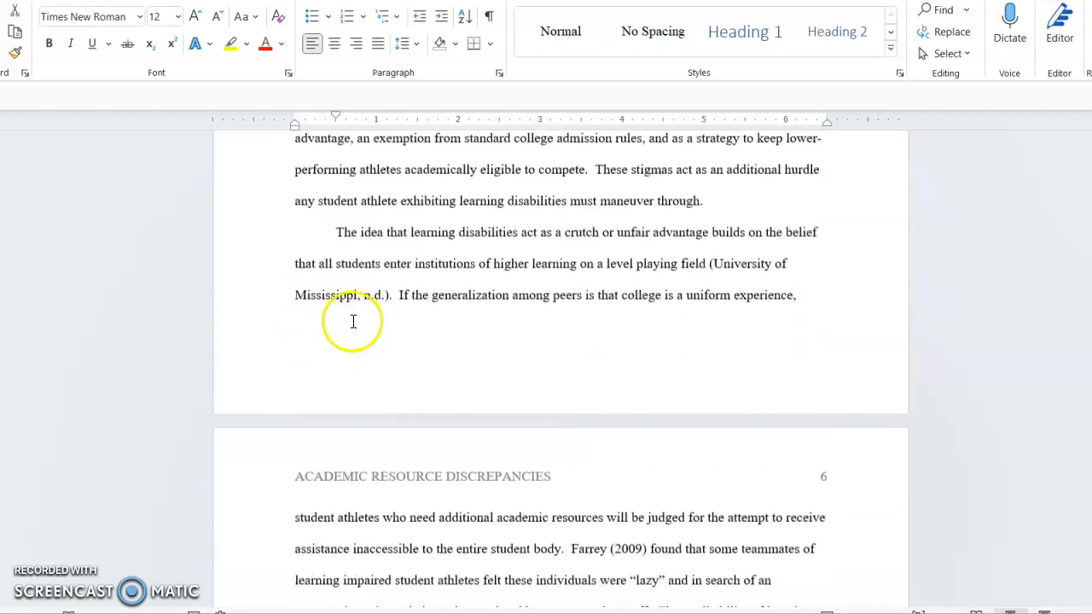
{"action": "scroll", "coordinate": [363, 344], "scroll_direction": "down", "scroll_amount": 7}
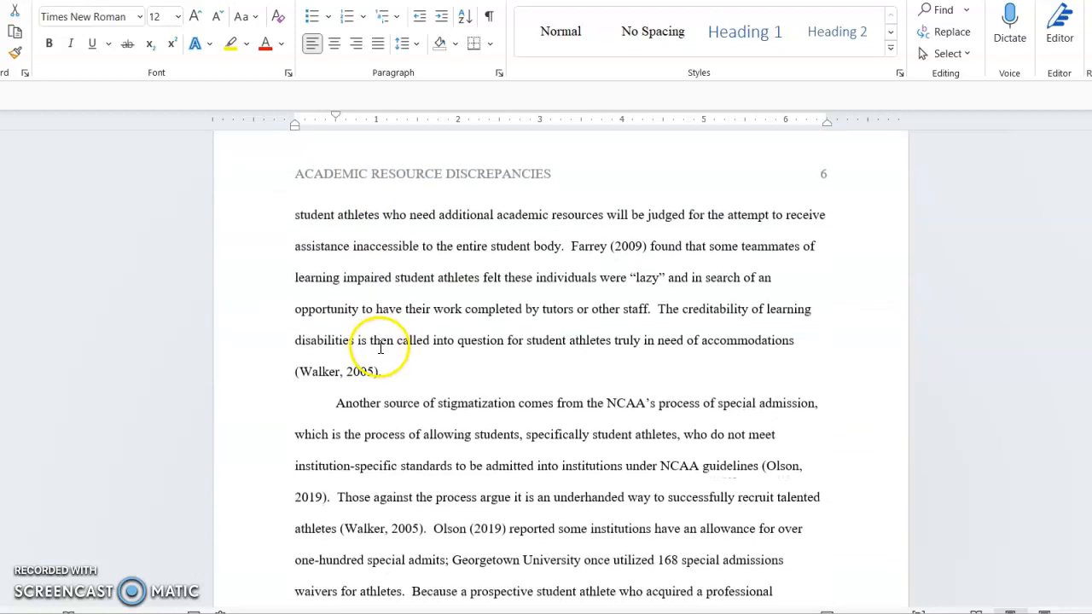
{"action": "scroll", "coordinate": [394, 343], "scroll_direction": "down", "scroll_amount": 7}
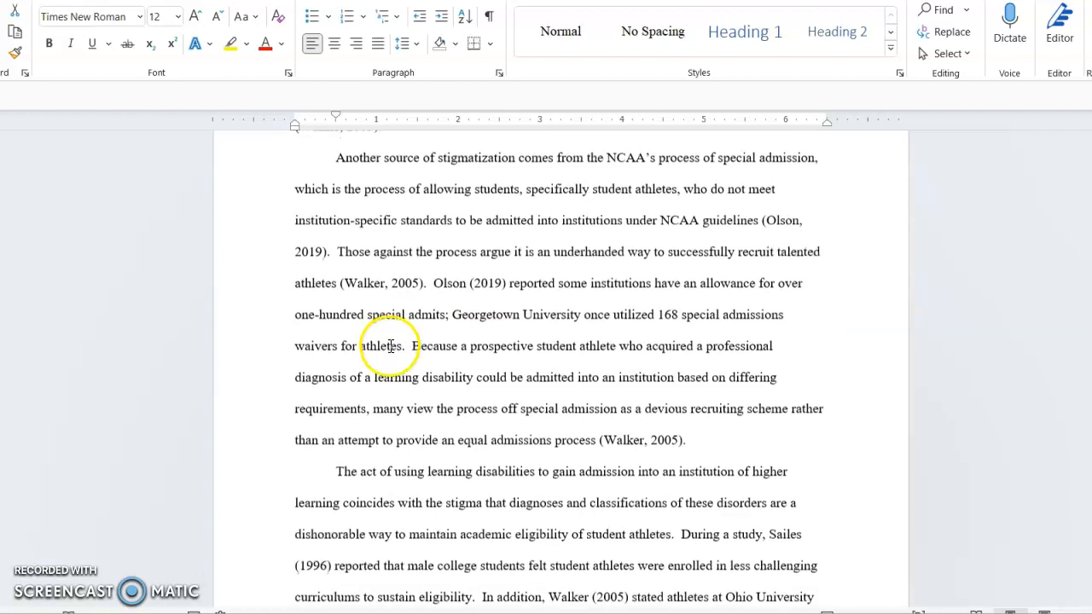
{"action": "scroll", "coordinate": [393, 328], "scroll_direction": "down", "scroll_amount": 10}
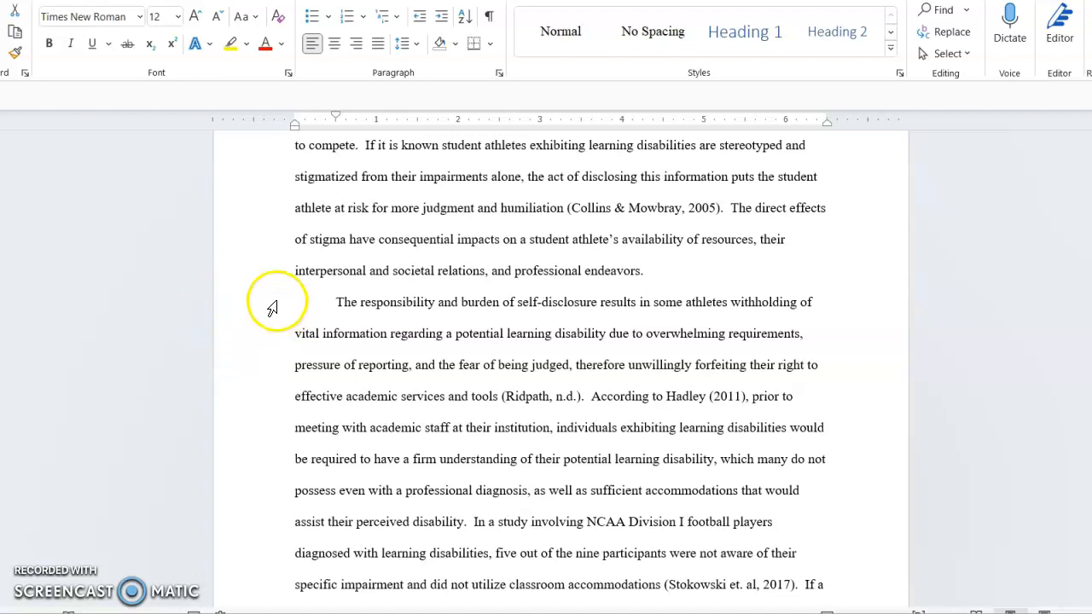
{"action": "scroll", "coordinate": [303, 298], "scroll_direction": "down", "scroll_amount": 5}
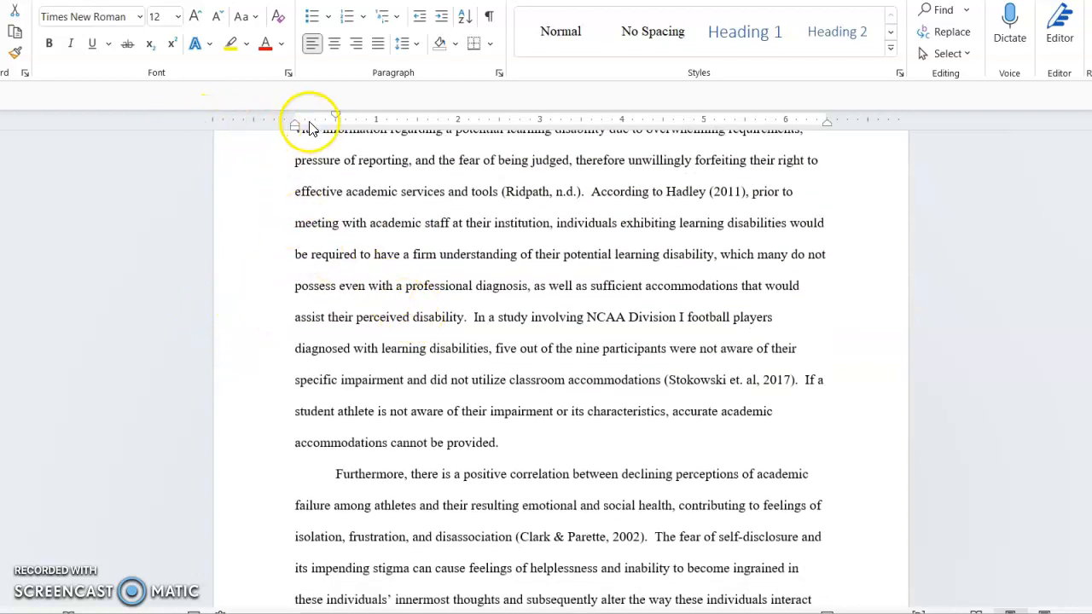
{"action": "scroll", "coordinate": [389, 266], "scroll_direction": "down", "scroll_amount": 6}
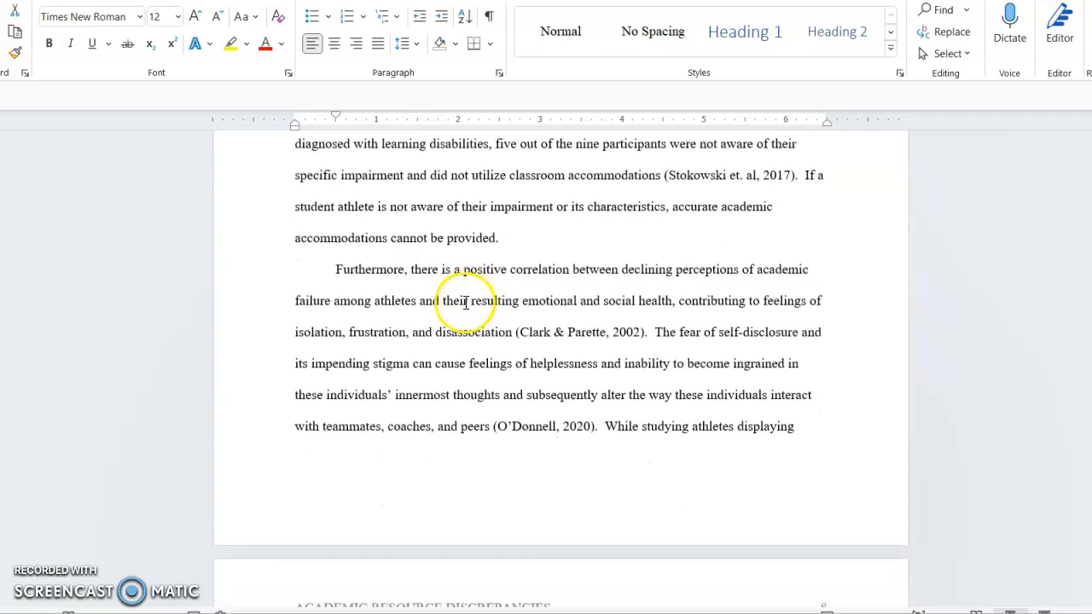
{"action": "scroll", "coordinate": [467, 287], "scroll_direction": "down", "scroll_amount": 13}
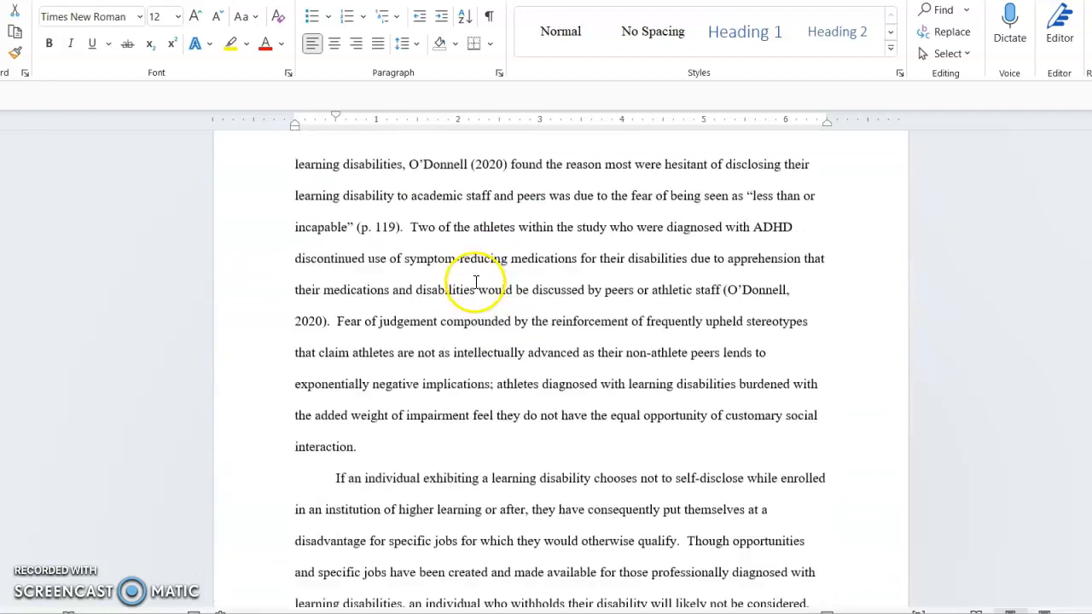
{"action": "scroll", "coordinate": [453, 256], "scroll_direction": "down", "scroll_amount": 12}
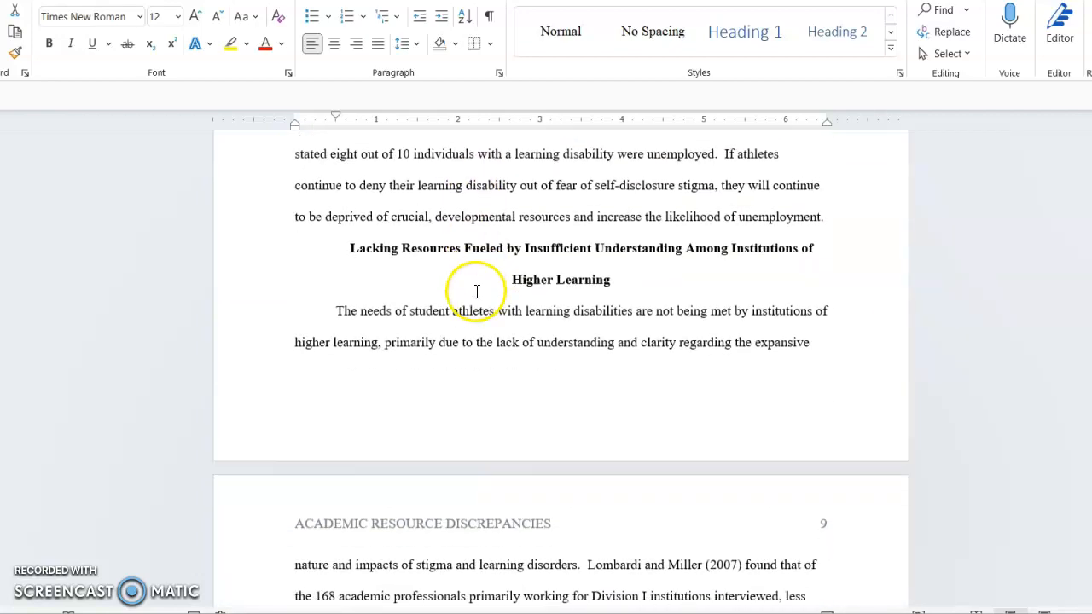
- Examine the centered two-line heading about lacking resources and how its opening paragraph continues onto page 9
{"action": "scroll", "coordinate": [479, 282], "scroll_direction": "up", "scroll_amount": 5}
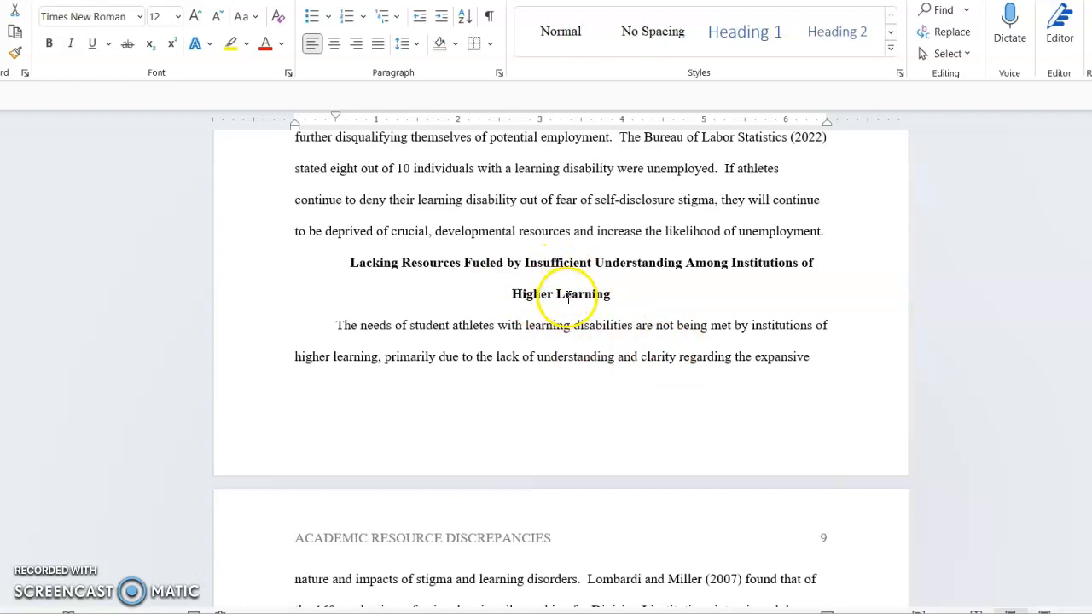
{"action": "scroll", "coordinate": [564, 299], "scroll_direction": "down", "scroll_amount": 1}
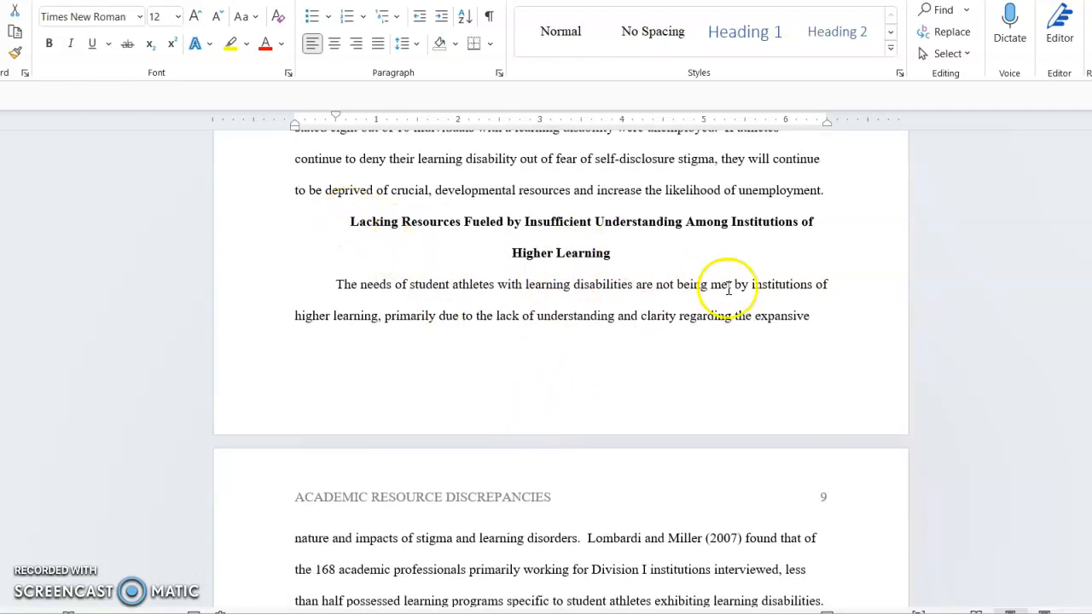
{"action": "scroll", "coordinate": [737, 292], "scroll_direction": "down", "scroll_amount": 2}
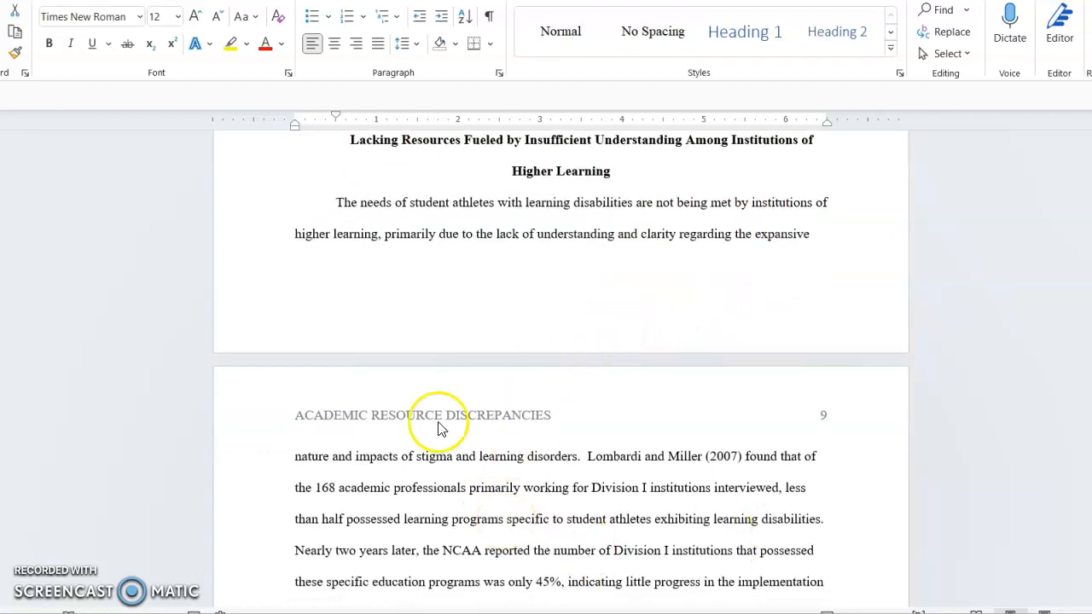
{"action": "scroll", "coordinate": [546, 522], "scroll_direction": "up", "scroll_amount": 2}
{"action": "scroll", "coordinate": [597, 293], "scroll_direction": "down", "scroll_amount": 7}
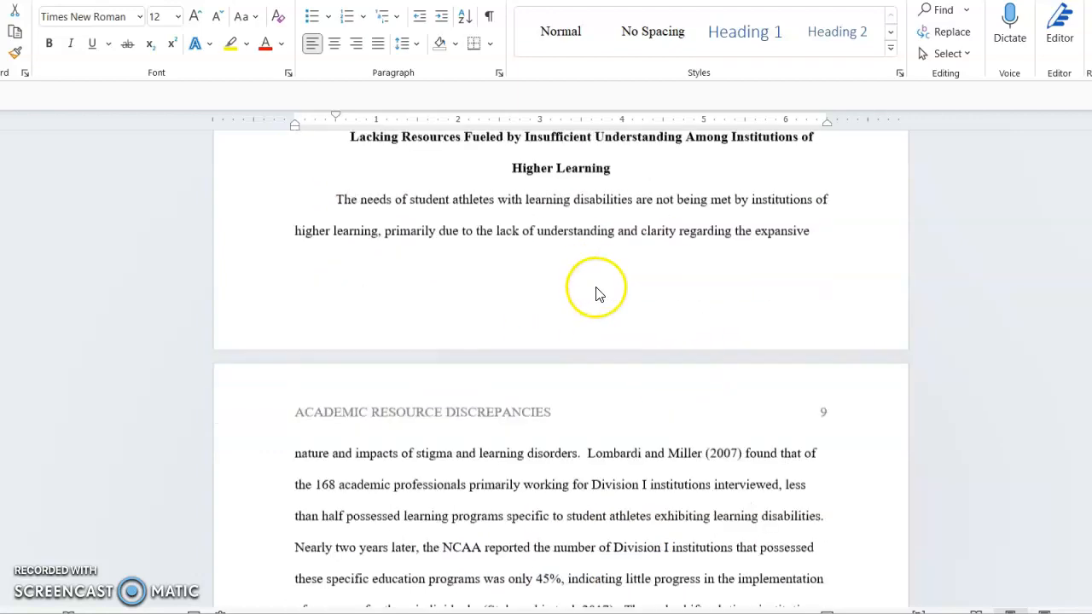
- Review the body paragraphs and in-text citations from page 9 through the Conclusion on page 15, up to the References page
{"action": "scroll", "coordinate": [631, 323], "scroll_direction": "down", "scroll_amount": 8}
{"action": "scroll", "coordinate": [629, 310], "scroll_direction": "down", "scroll_amount": 14}
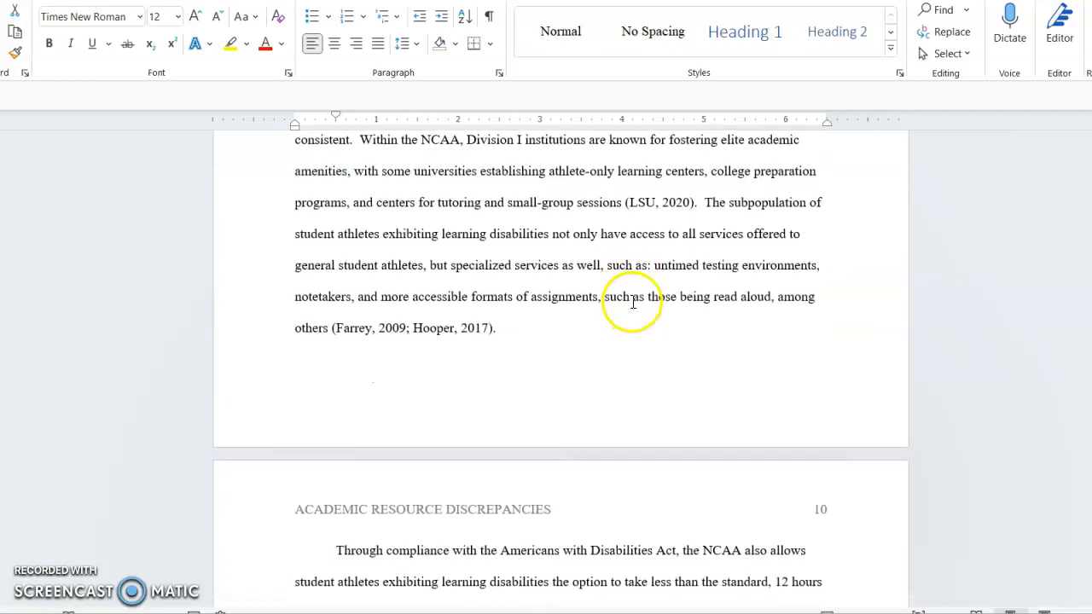
{"action": "scroll", "coordinate": [626, 321], "scroll_direction": "down", "scroll_amount": 14}
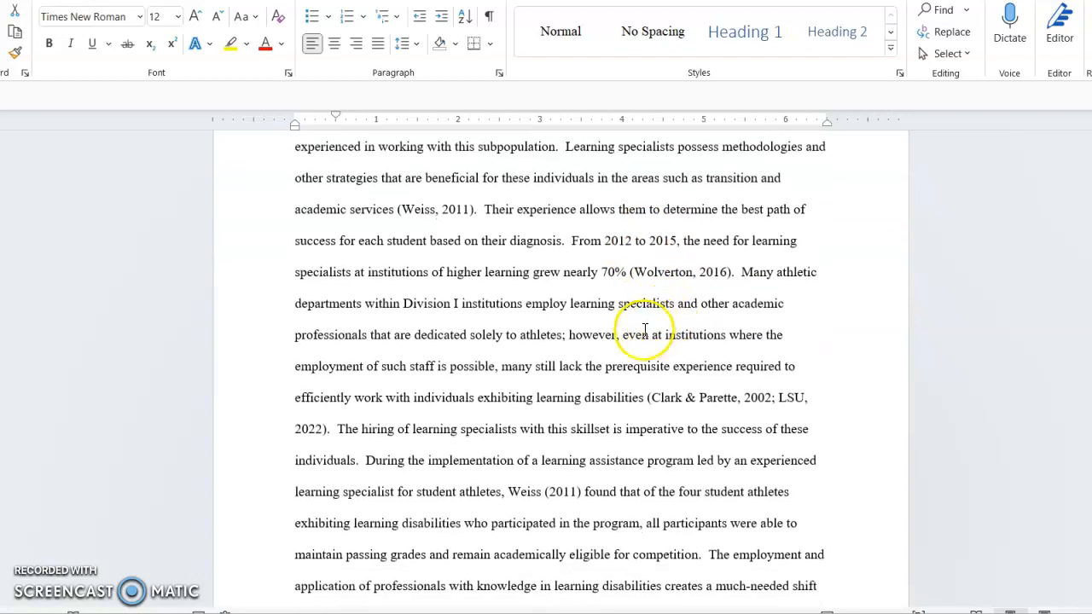
{"action": "scroll", "coordinate": [658, 317], "scroll_direction": "down", "scroll_amount": 15}
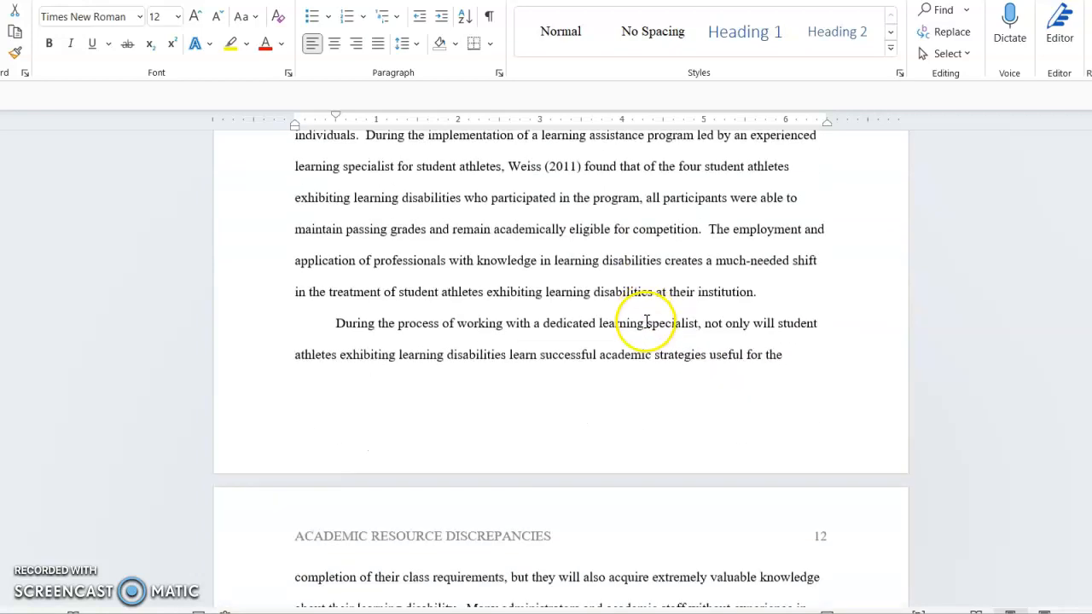
{"action": "scroll", "coordinate": [623, 309], "scroll_direction": "down", "scroll_amount": 20}
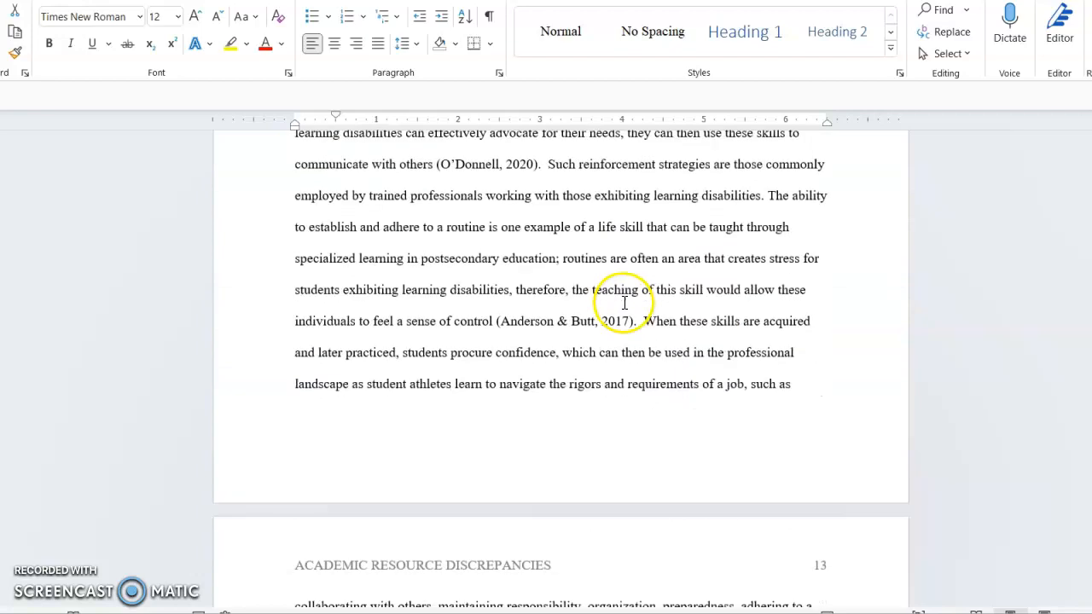
{"action": "scroll", "coordinate": [604, 285], "scroll_direction": "down", "scroll_amount": 10}
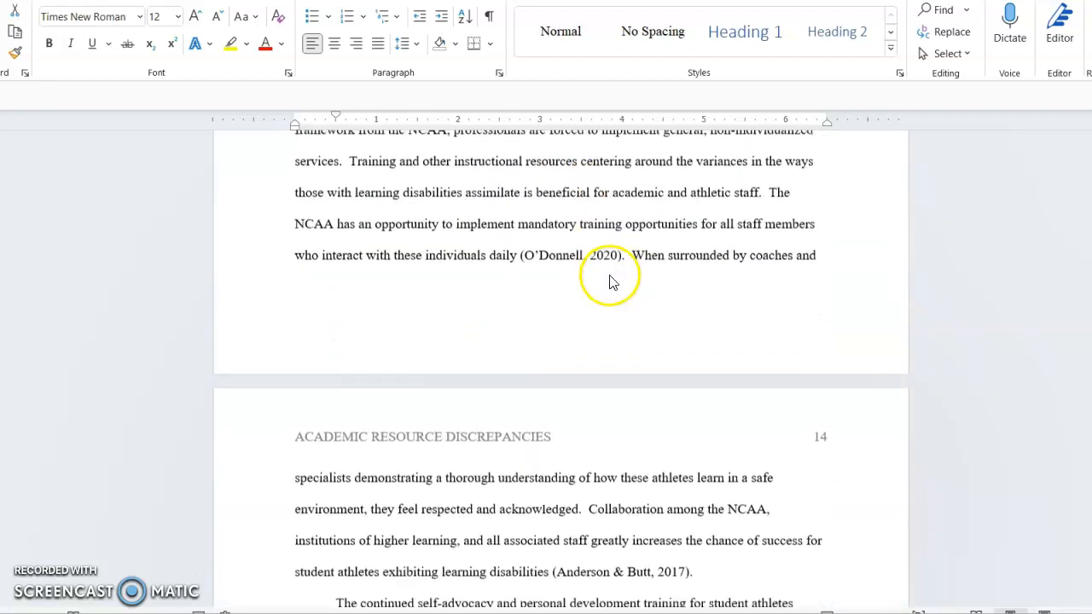
{"action": "scroll", "coordinate": [607, 278], "scroll_direction": "down", "scroll_amount": 20}
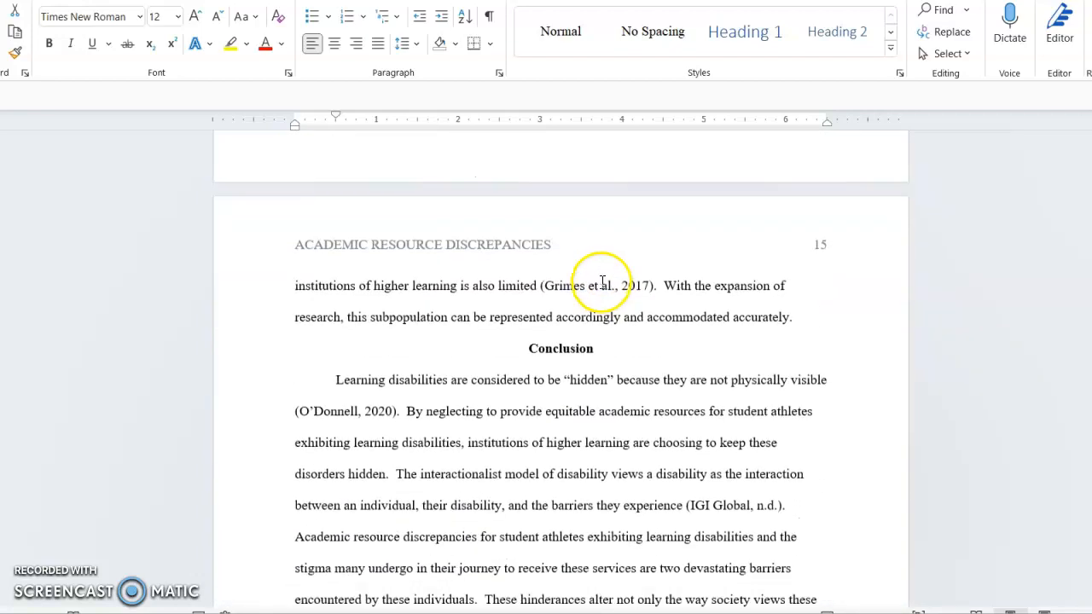
{"action": "scroll", "coordinate": [610, 284], "scroll_direction": "down", "scroll_amount": 17}
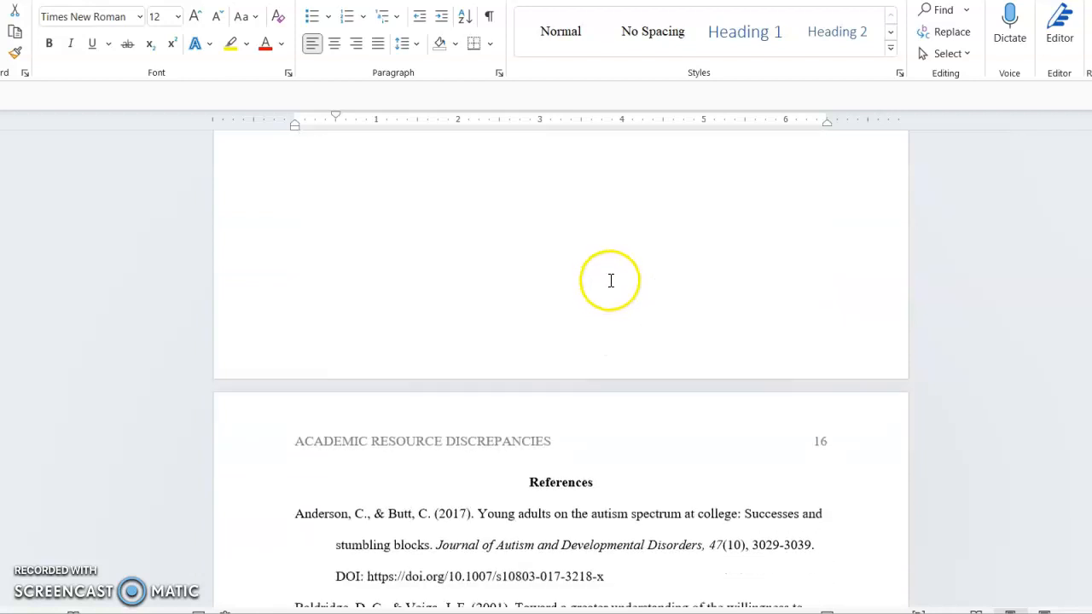
- Examine the References entries on page 16 for alphabetical order, italics, links and hanging indents
{"action": "scroll", "coordinate": [620, 301], "scroll_direction": "down", "scroll_amount": 4}
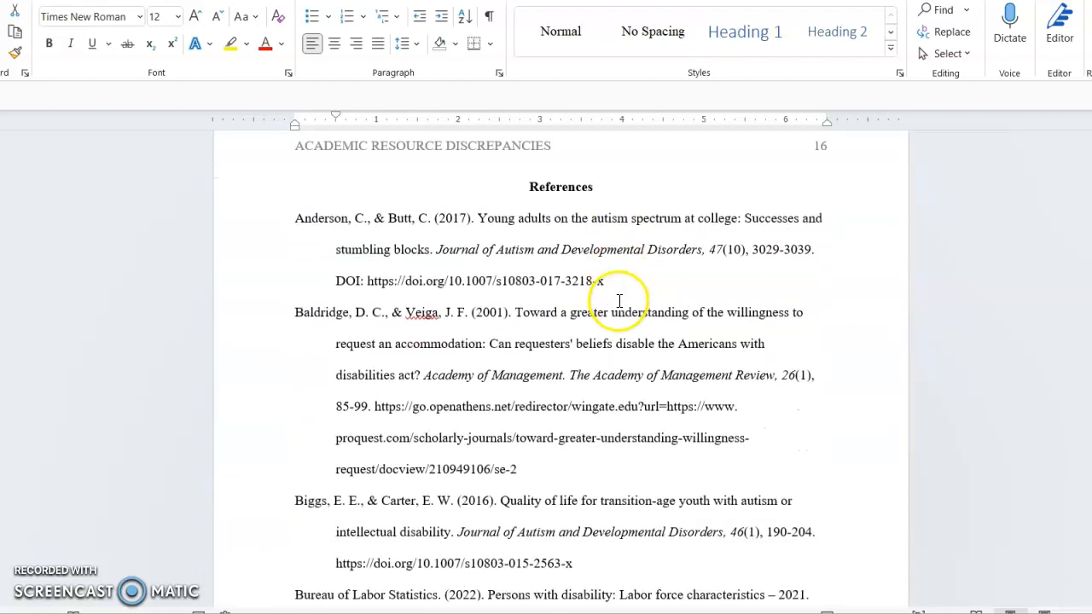
{"action": "scroll", "coordinate": [620, 265], "scroll_direction": "up", "scroll_amount": 1}
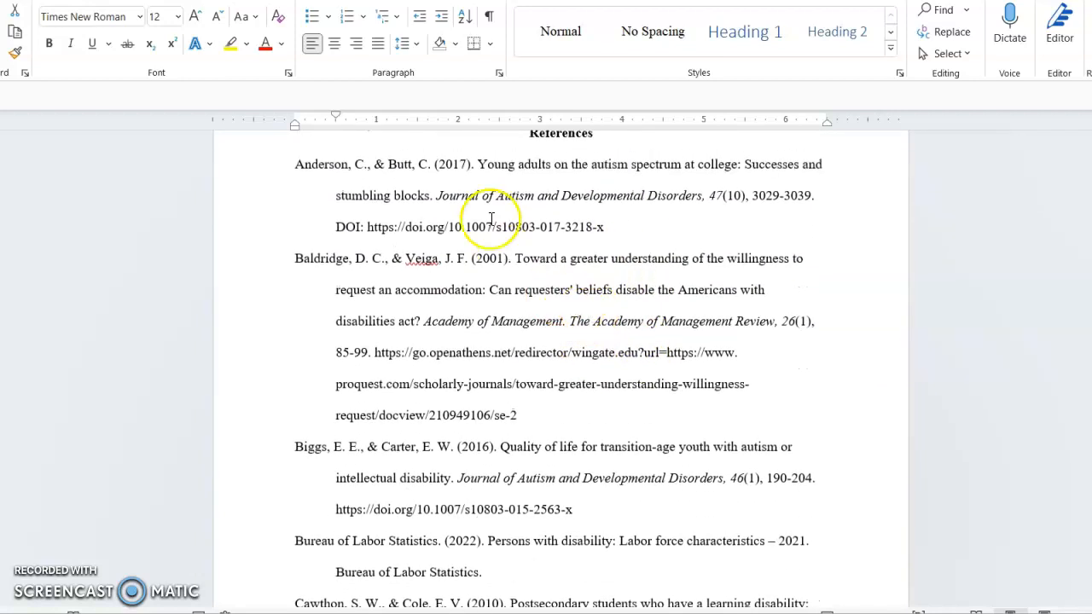
{"action": "scroll", "coordinate": [496, 313], "scroll_direction": "down", "scroll_amount": 2}
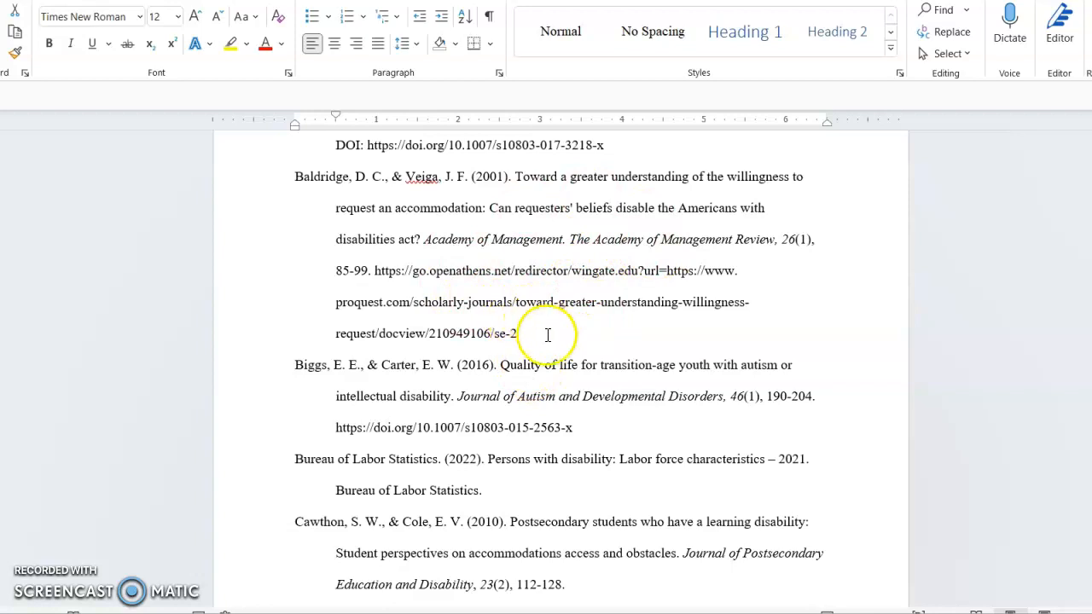
{"action": "scroll", "coordinate": [558, 345], "scroll_direction": "down", "scroll_amount": 2}
{"action": "scroll", "coordinate": [552, 348], "scroll_direction": "up", "scroll_amount": 3}
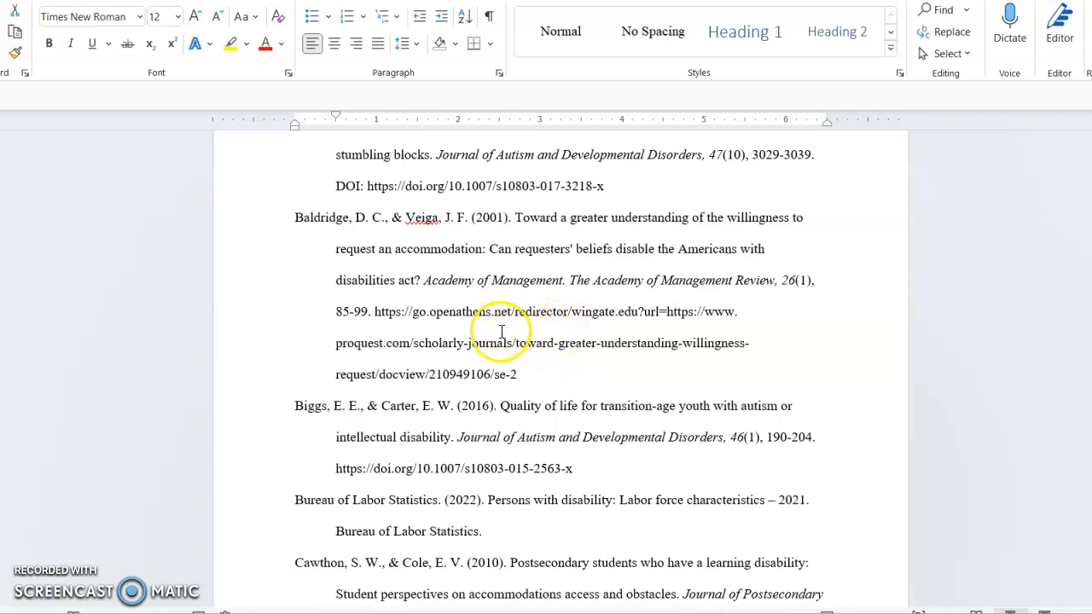
{"action": "scroll", "coordinate": [512, 328], "scroll_direction": "down", "scroll_amount": 2}
{"action": "scroll", "coordinate": [545, 317], "scroll_direction": "down", "scroll_amount": 2}
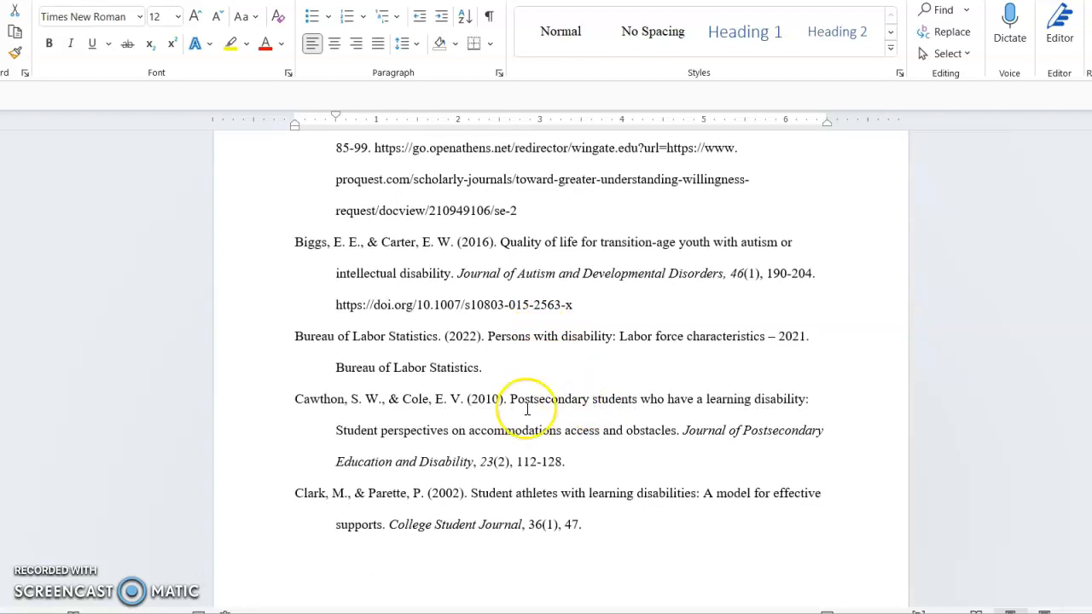
{"action": "scroll", "coordinate": [527, 409], "scroll_direction": "up", "scroll_amount": 5}
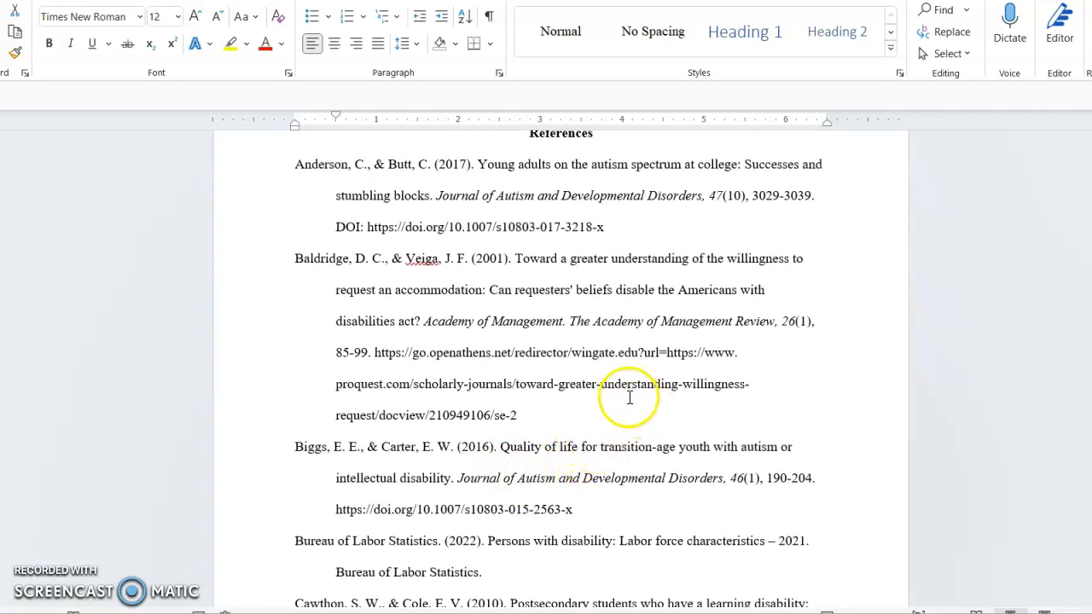
- Highlight the first reference entry and its first author's name, and place the cursor at its indented second line
{"action": "left_click_drag", "start_coordinate": [297, 167], "coordinate": [602, 237]}
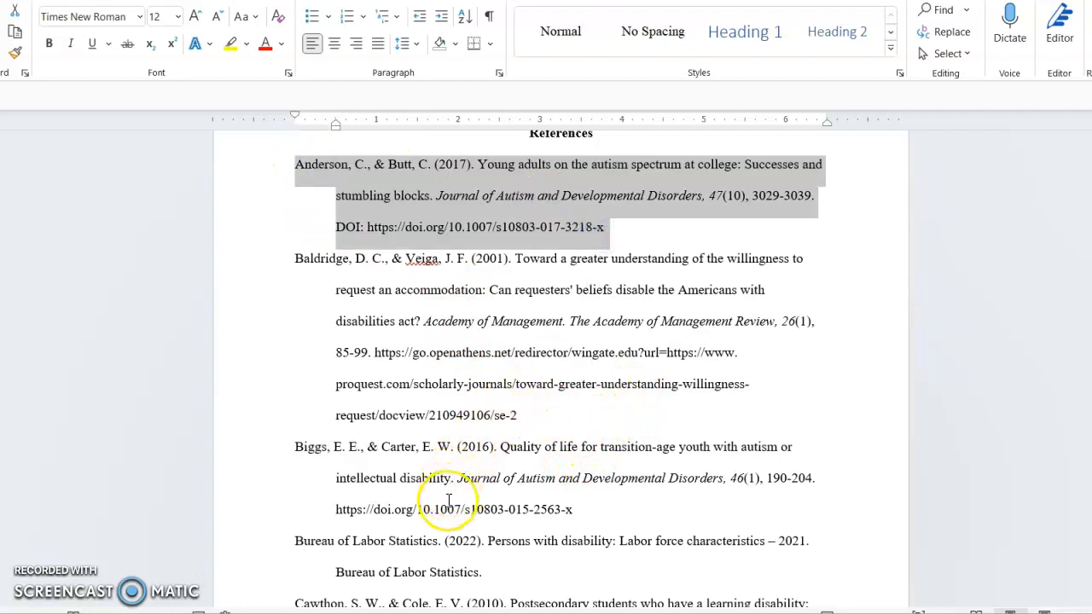
{"action": "left_click", "coordinate": [373, 247]}
{"action": "left_click_drag", "start_coordinate": [298, 166], "coordinate": [388, 166]}
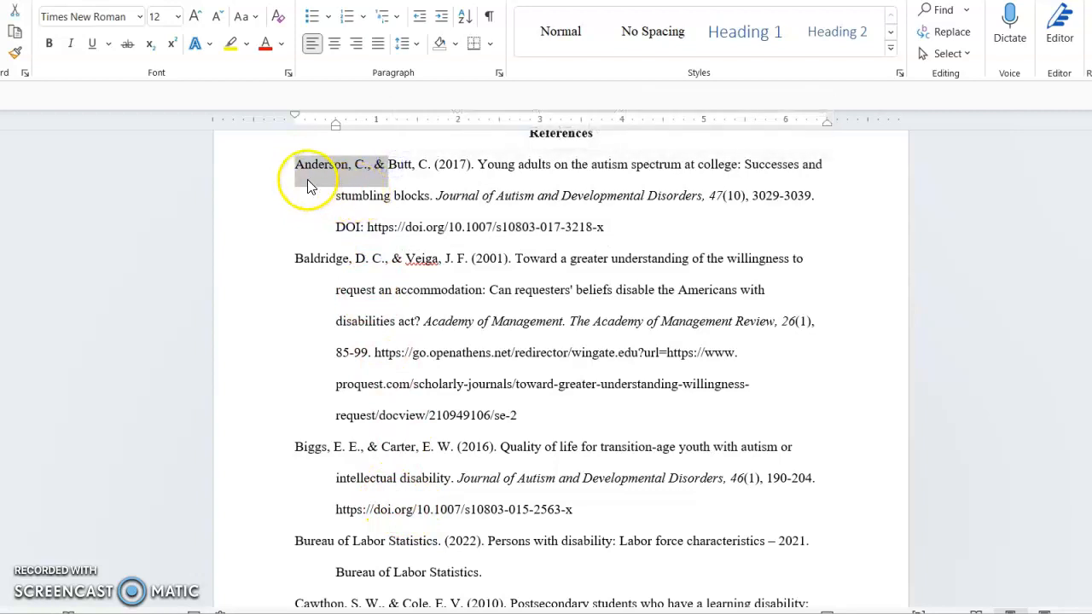
{"action": "left_click", "coordinate": [306, 179]}
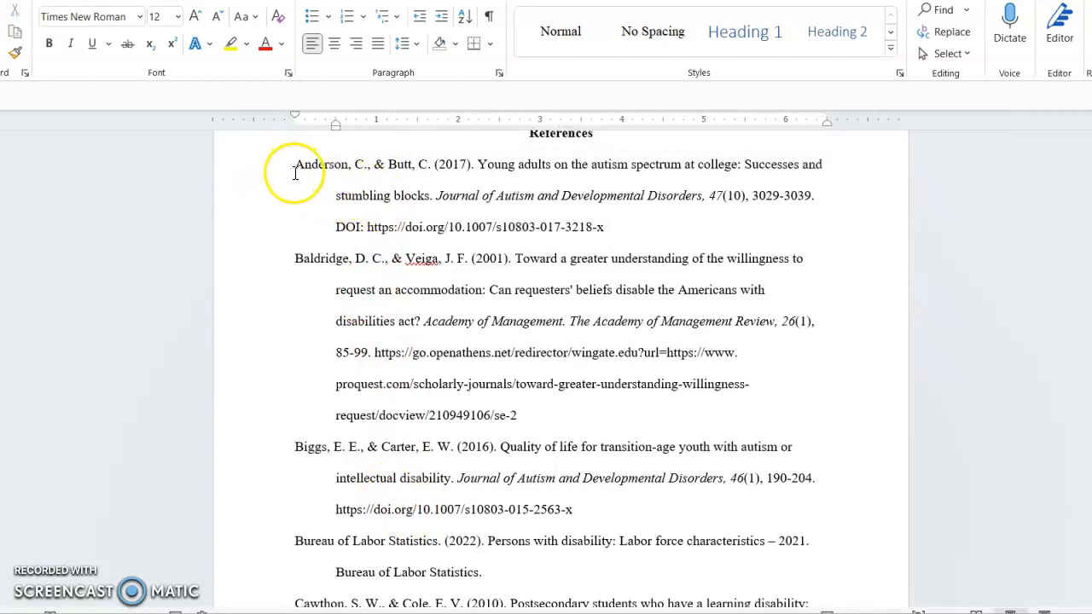
{"action": "left_click", "coordinate": [341, 198]}
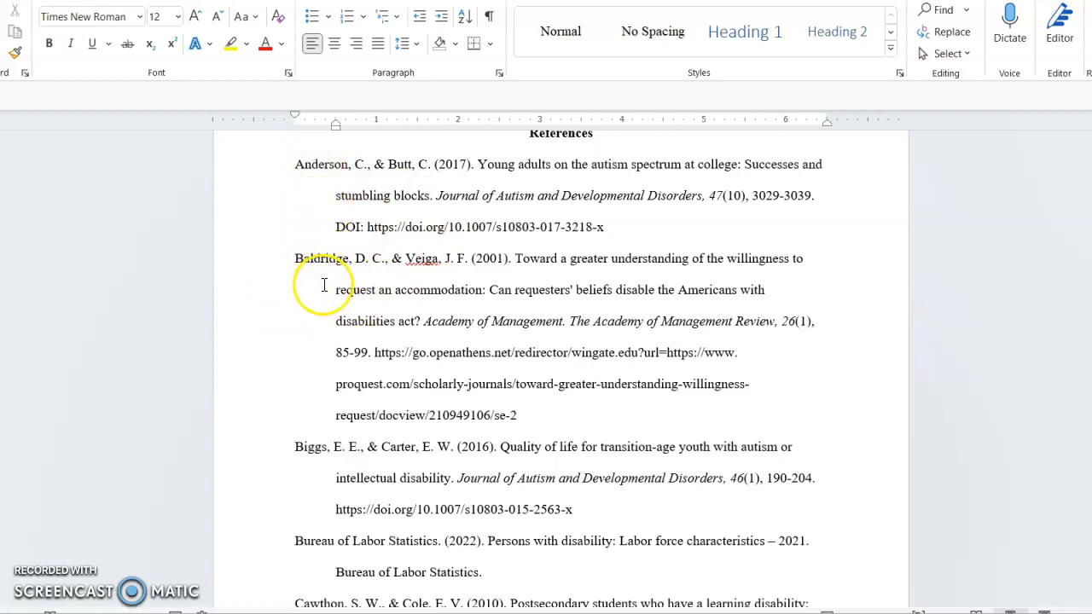
- Return from the References page to the title page and review its running head, paper title, university and date
{"action": "scroll", "coordinate": [329, 256], "scroll_direction": "down", "scroll_amount": 1}
{"action": "scroll", "coordinate": [348, 348], "scroll_direction": "up", "scroll_amount": 12}
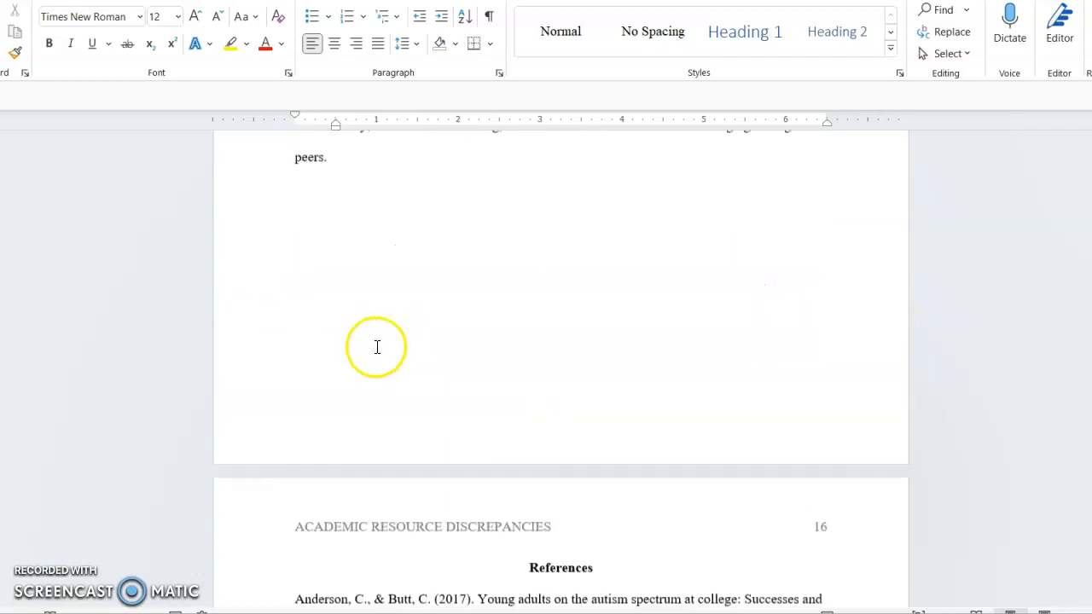
{"action": "scroll", "coordinate": [388, 352], "scroll_direction": "up", "scroll_amount": 20}
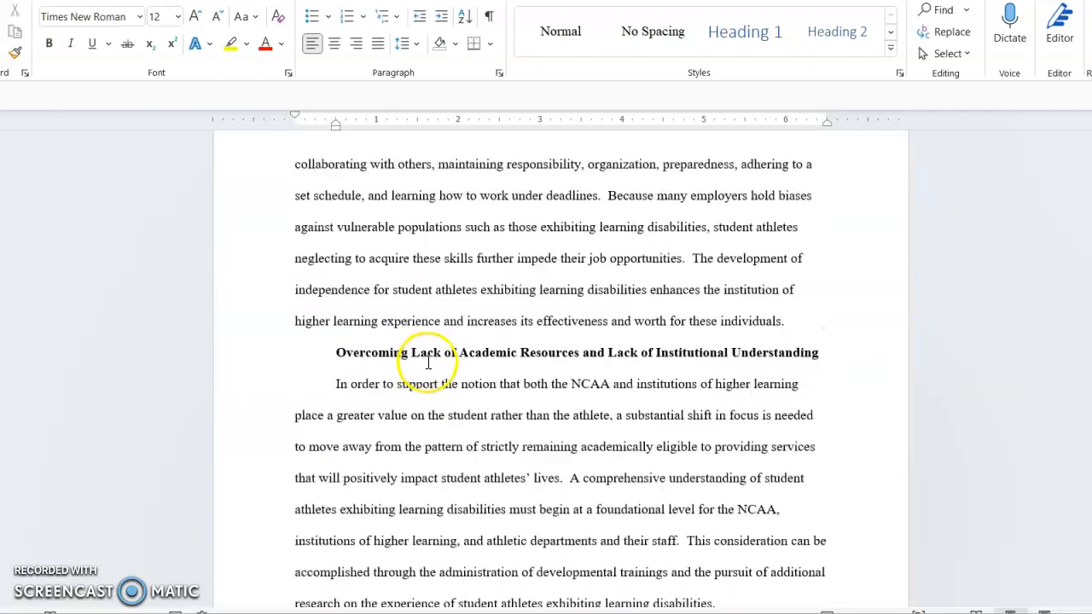
{"action": "scroll", "coordinate": [400, 360], "scroll_direction": "up", "scroll_amount": 20}
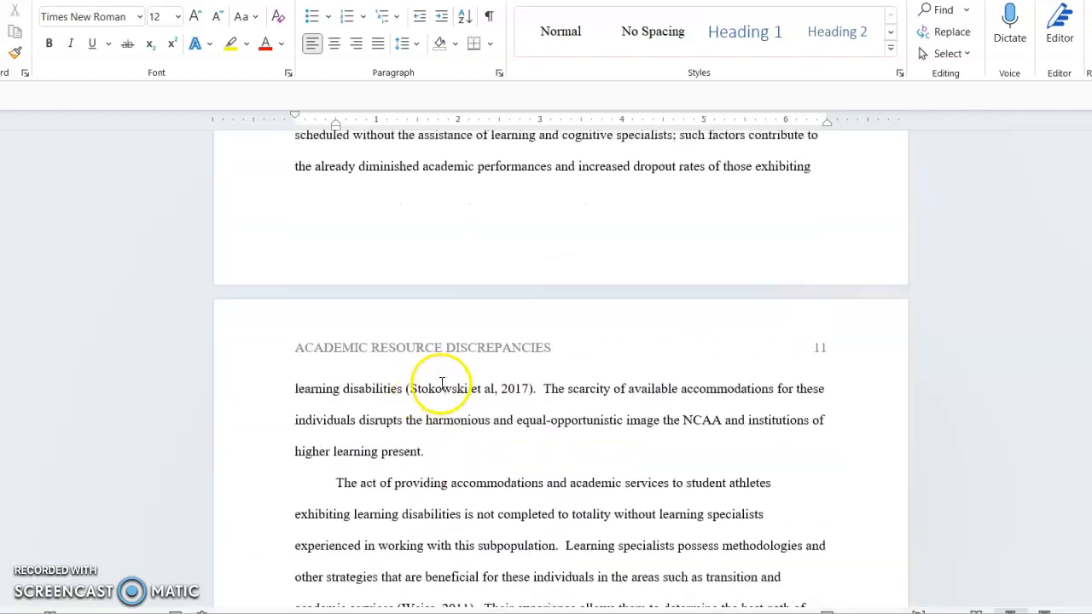
{"action": "scroll", "coordinate": [448, 376], "scroll_direction": "up", "scroll_amount": 20}
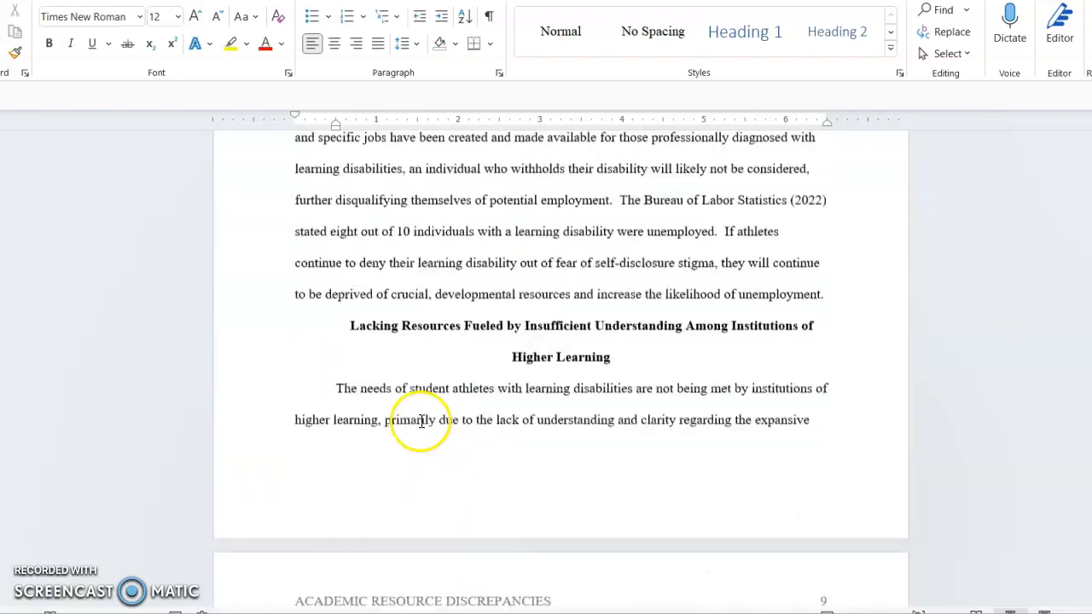
{"action": "scroll", "coordinate": [443, 417], "scroll_direction": "up", "scroll_amount": 20}
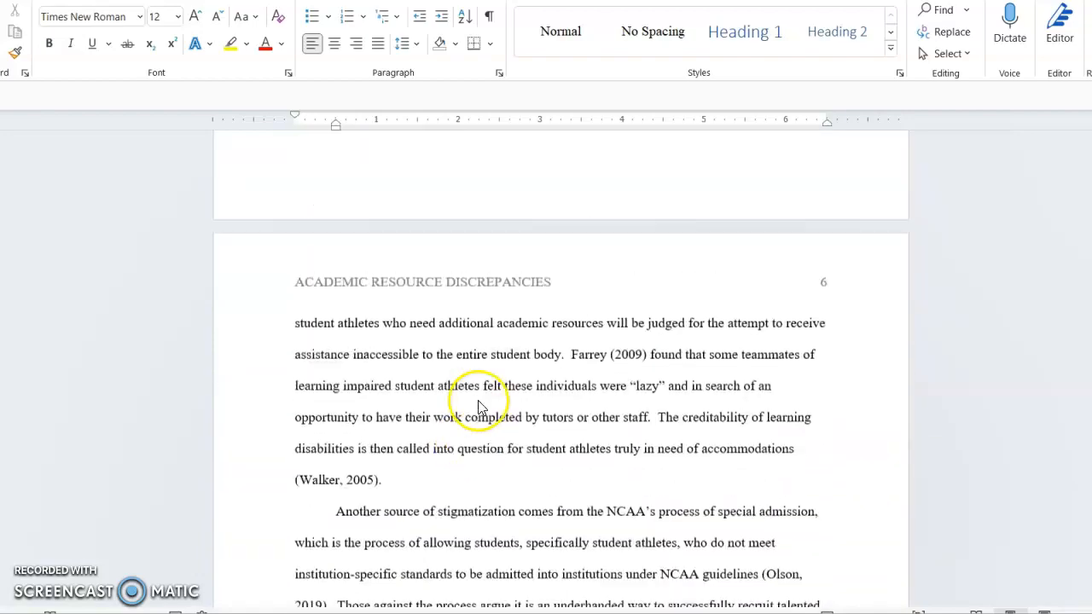
{"action": "scroll", "coordinate": [438, 417], "scroll_direction": "up", "scroll_amount": 18}
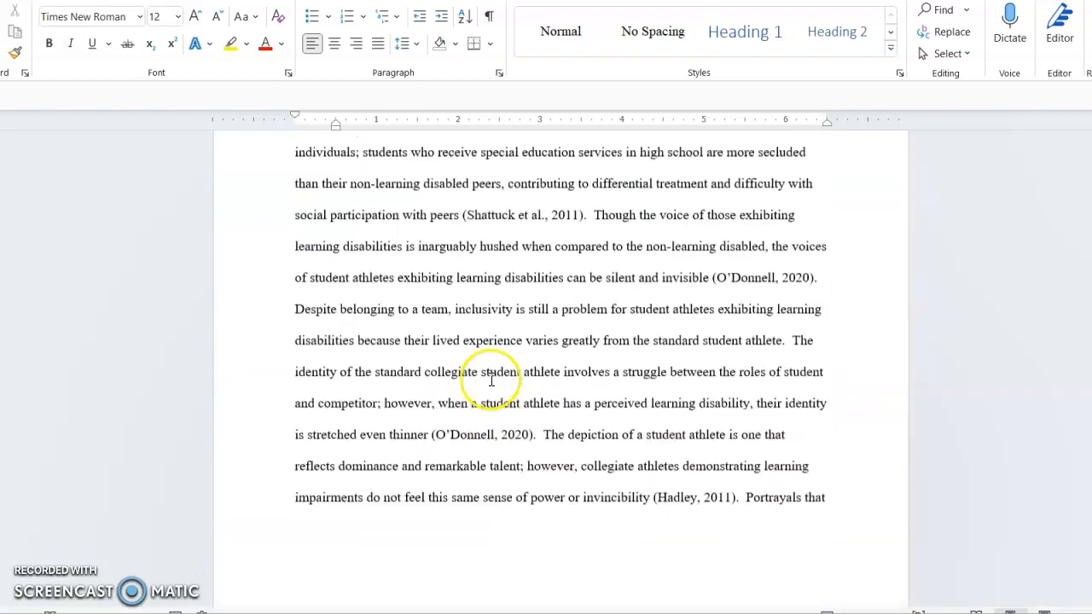
{"action": "scroll", "coordinate": [500, 390], "scroll_direction": "up", "scroll_amount": 20}
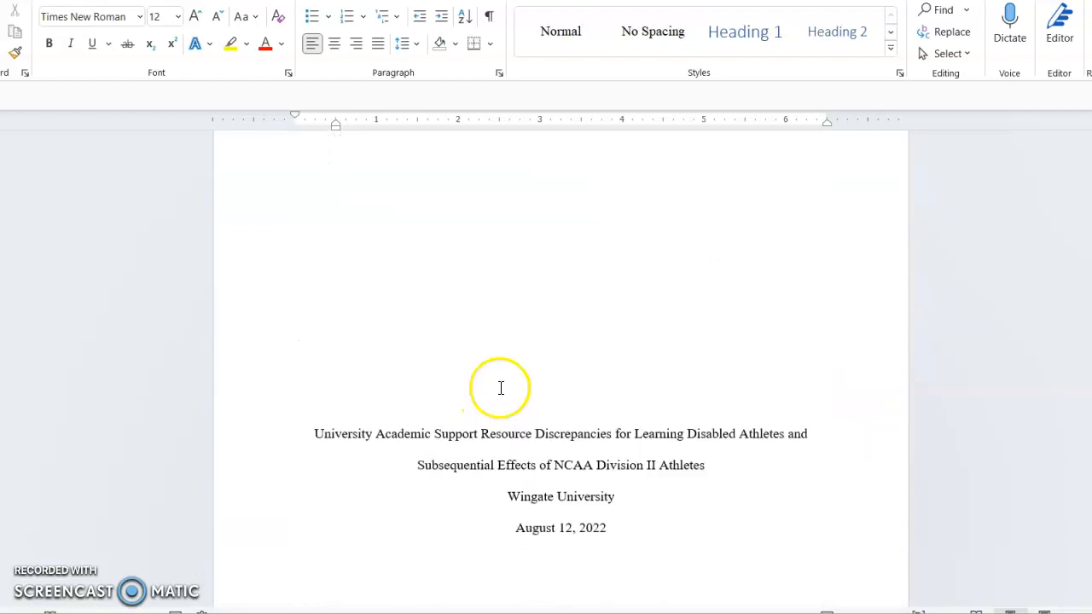
{"action": "scroll", "coordinate": [509, 396], "scroll_direction": "down", "scroll_amount": 1}
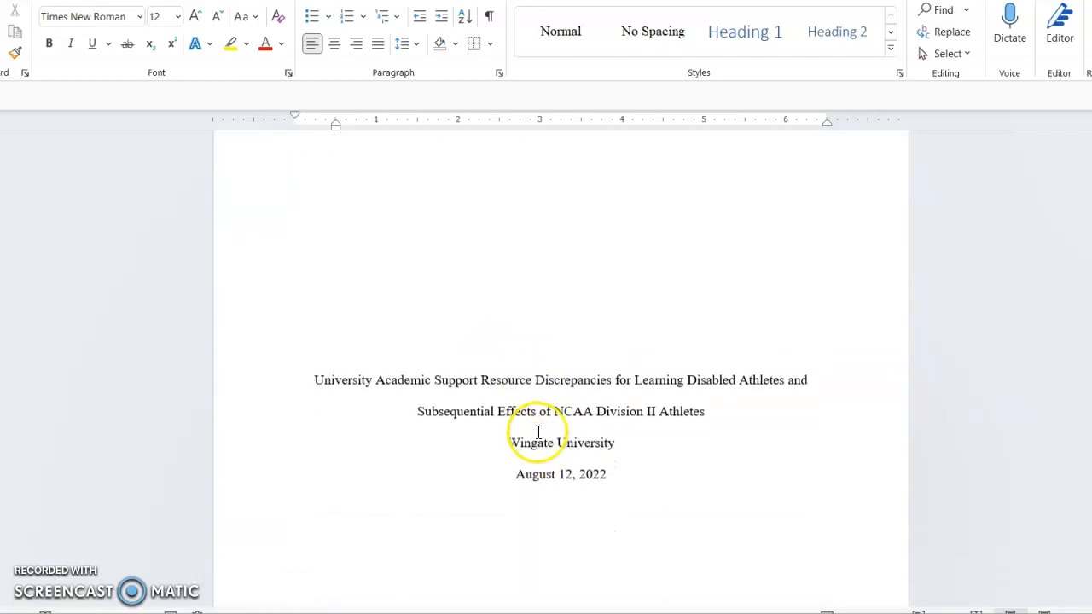
{"action": "scroll", "coordinate": [549, 430], "scroll_direction": "up", "scroll_amount": 2}
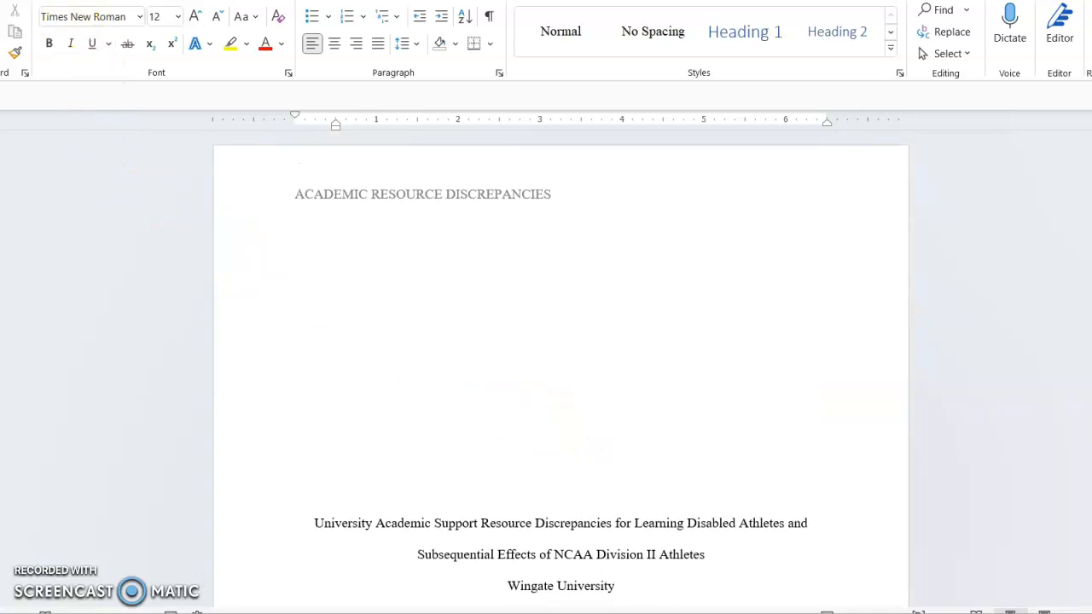